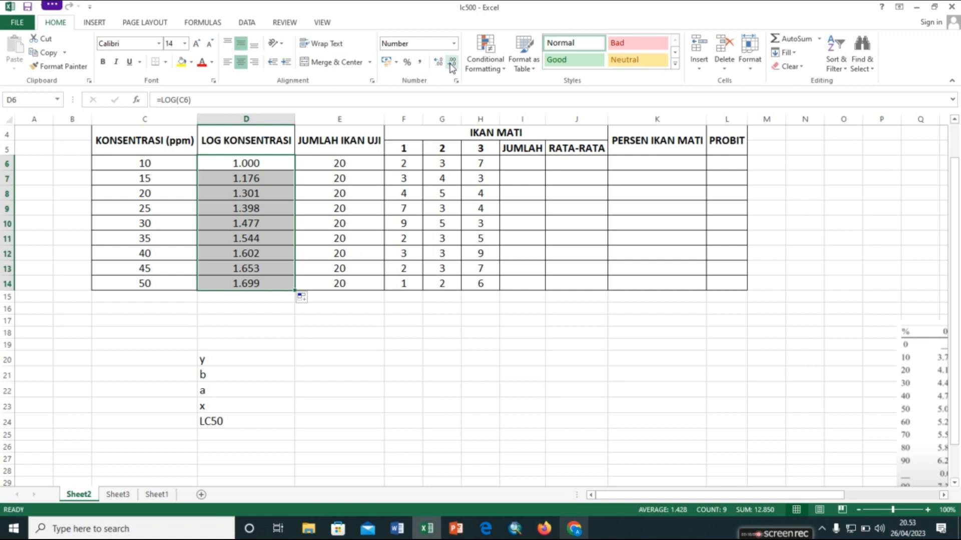
Step: Display the LOG KONSENTRASI values in D6:D14 with two decimal places
click(452, 63)
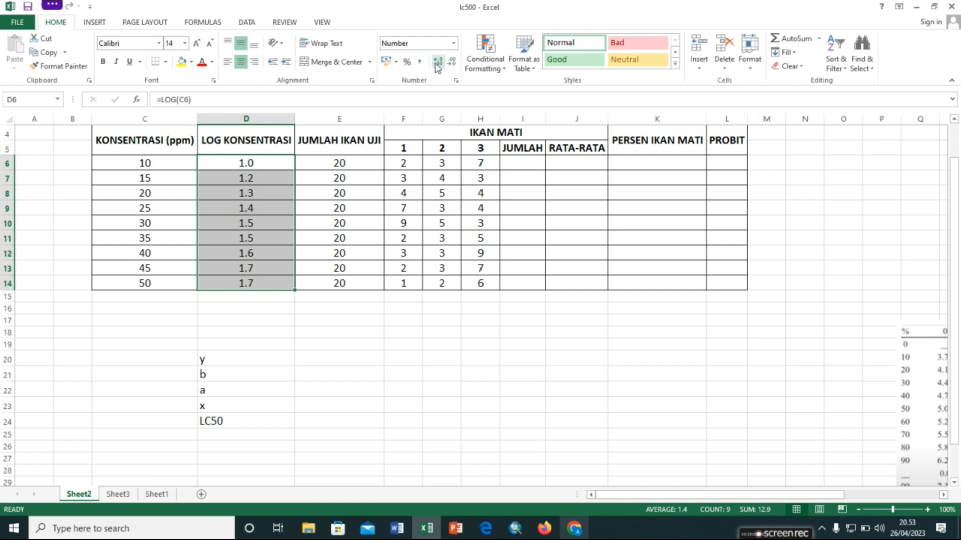
click(438, 62)
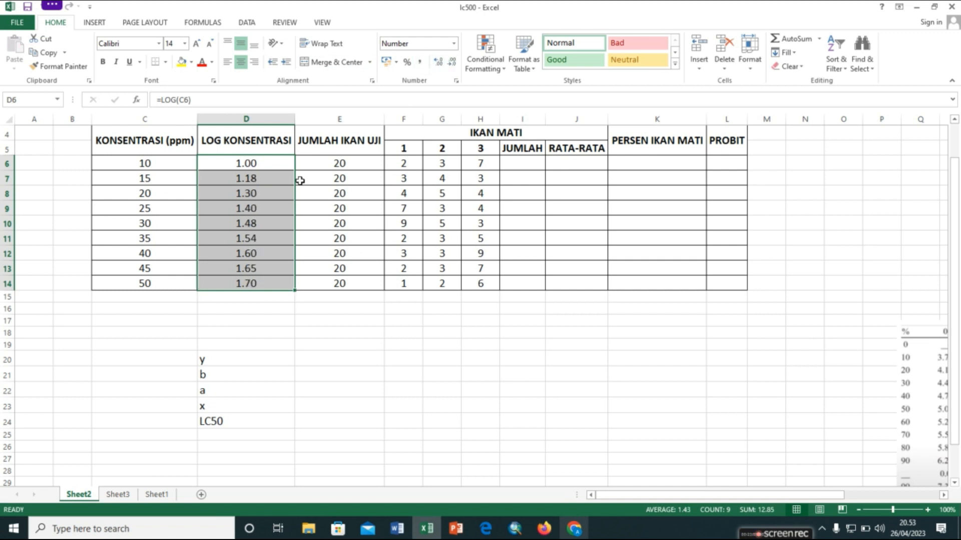
click(336, 161)
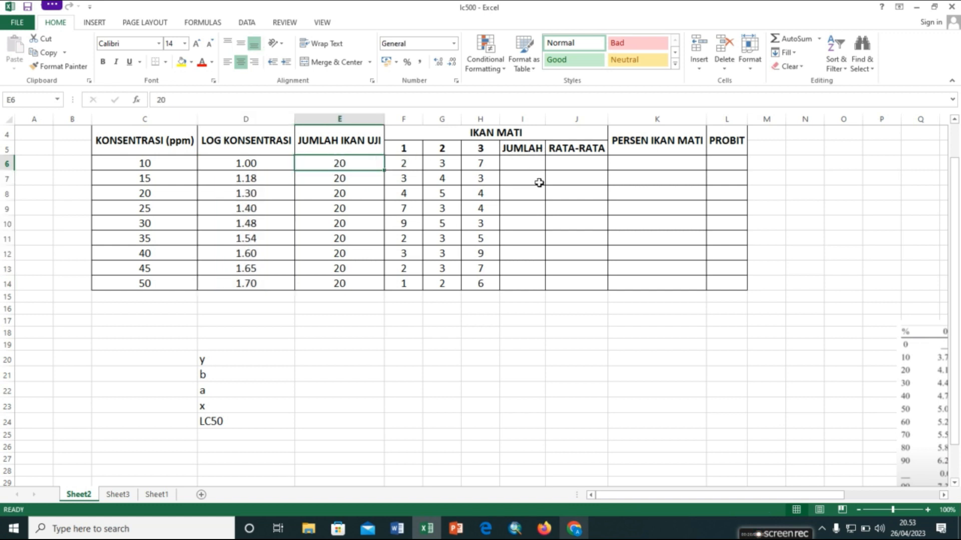
Step: Sum the three IKAN MATI replicates F6:H6 in the JUMLAH cell I6 and fill the formula down to row 14
click(534, 166)
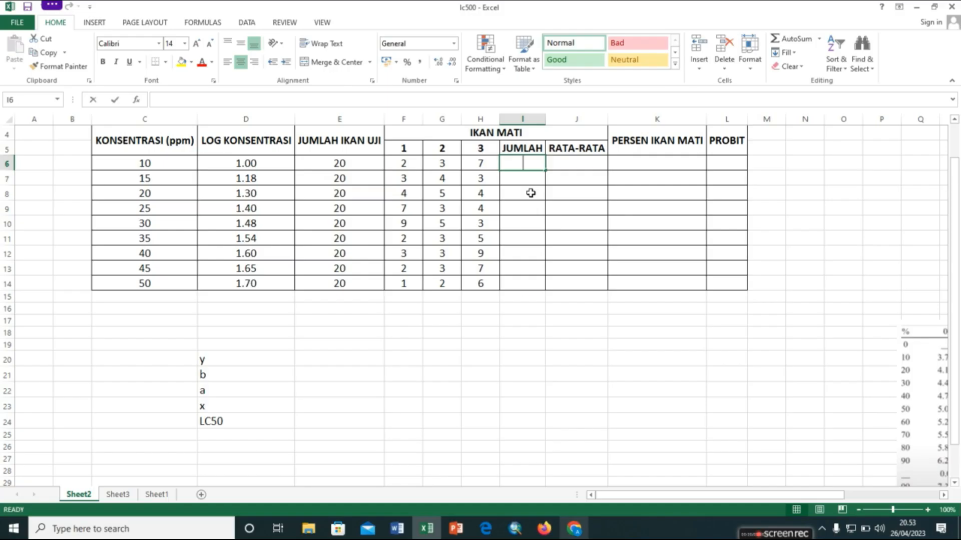
text(=su)
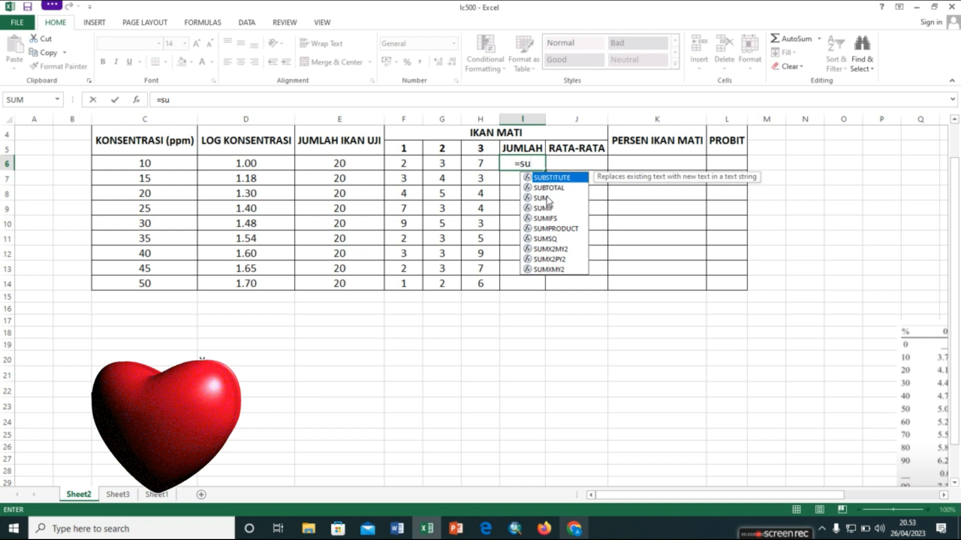
double_click(541, 197)
drag(402, 163, 468, 164)
key(Return)
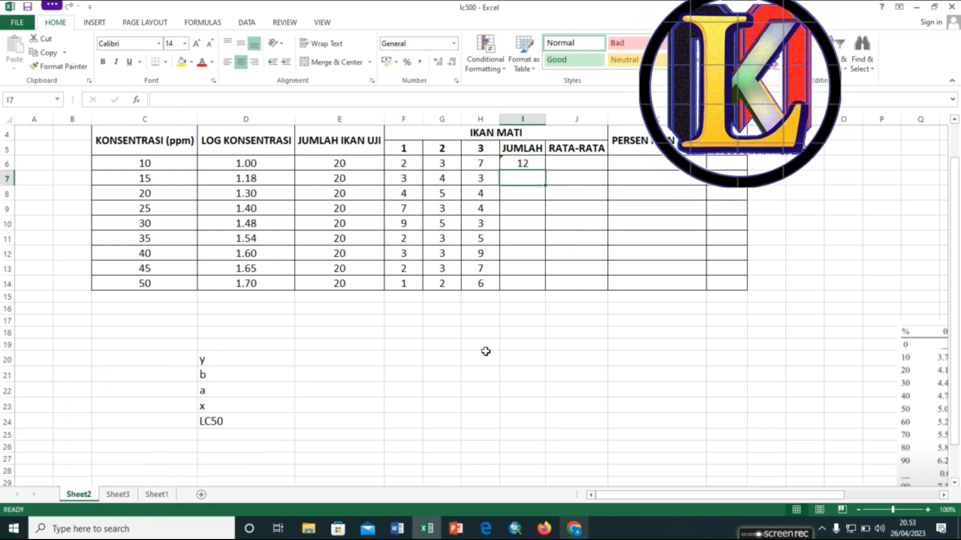
click(526, 163)
double_click(546, 172)
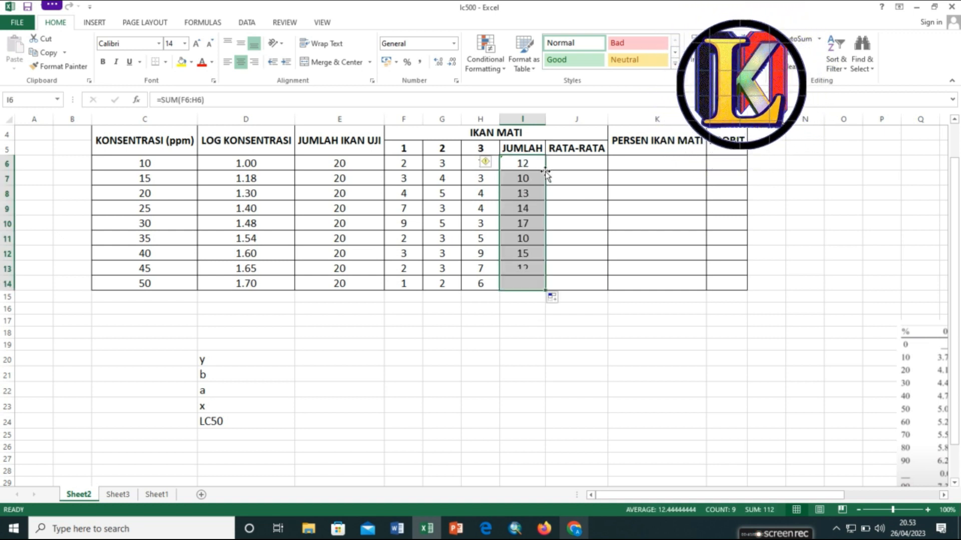
Step: Enter =I6/3 in the RATA-RATA cell J6 and fill the formula down to row 14
click(570, 157)
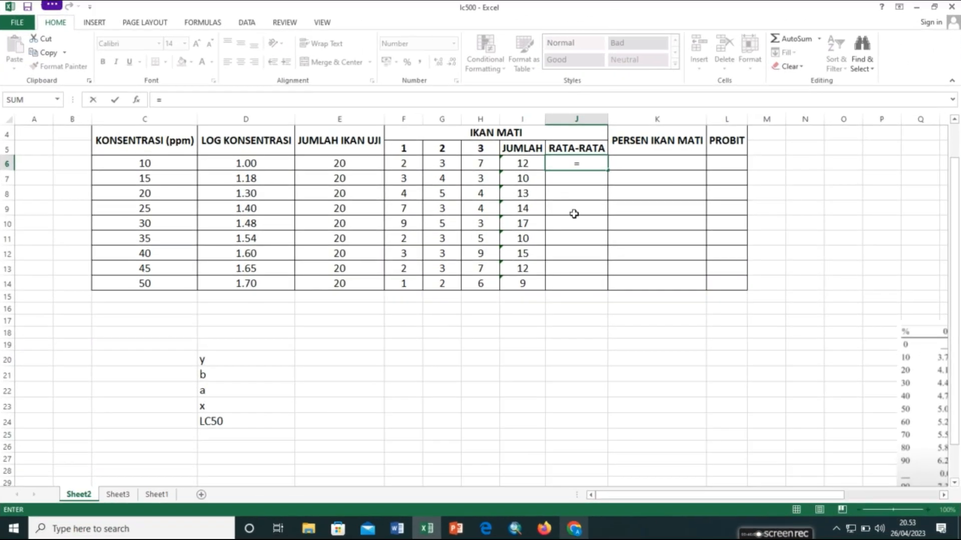
click(517, 163)
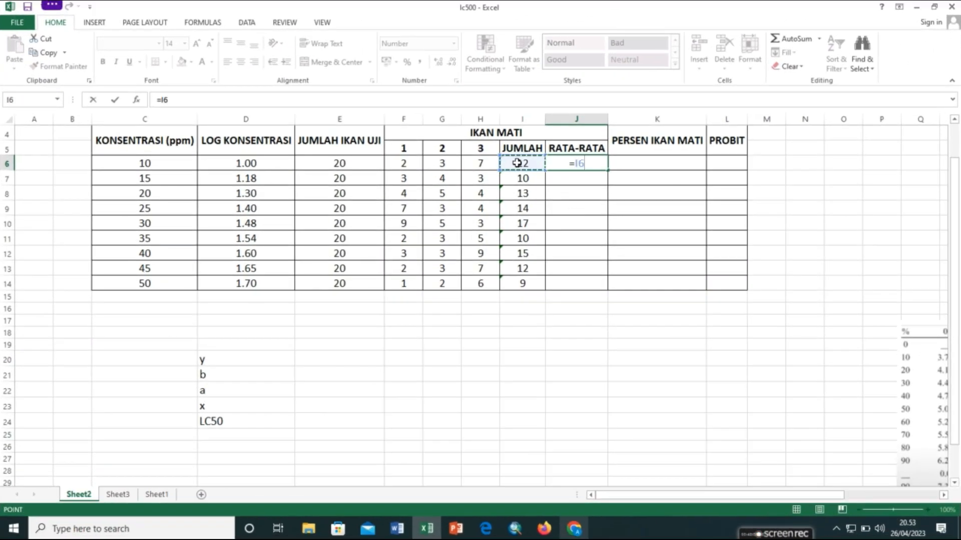
text(/)
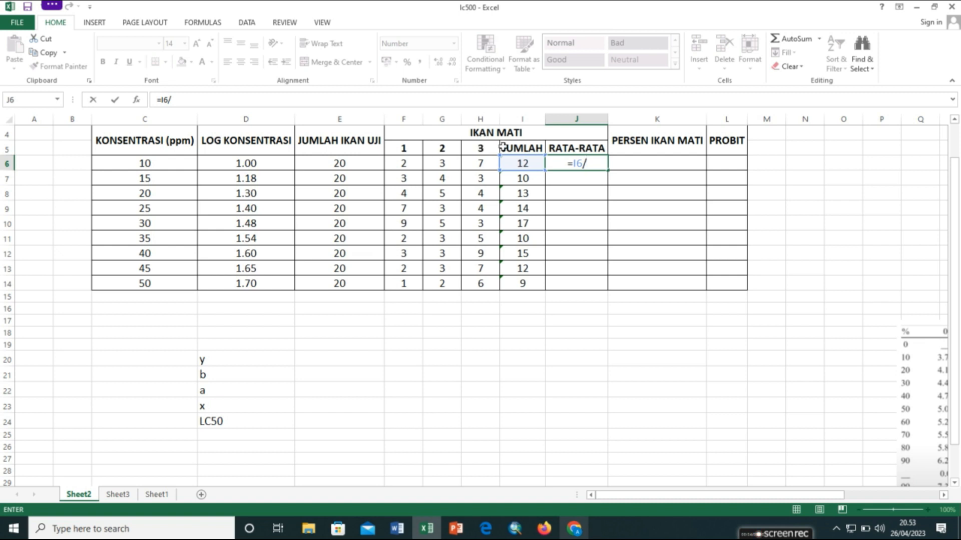
text(3))
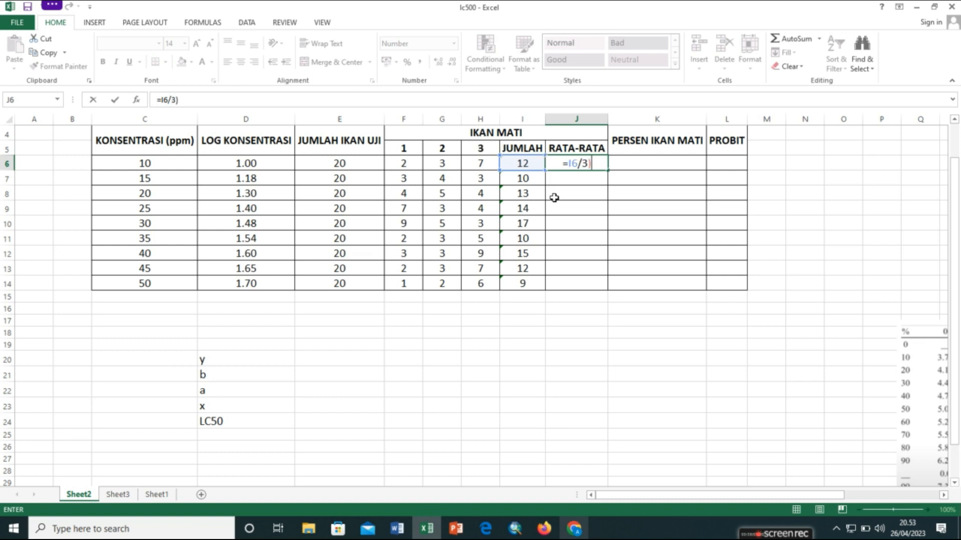
click(569, 163)
key(BackSpace)
key(Return)
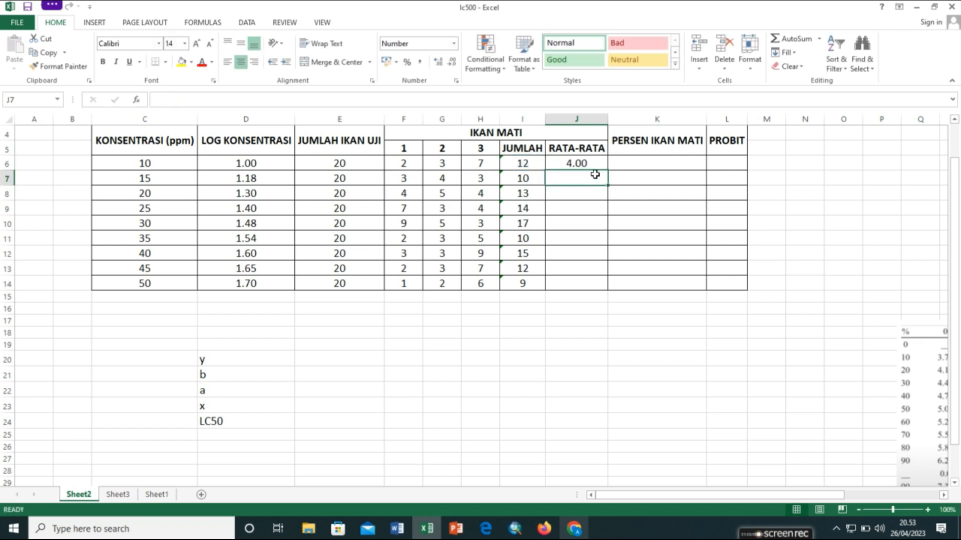
click(592, 165)
double_click(607, 170)
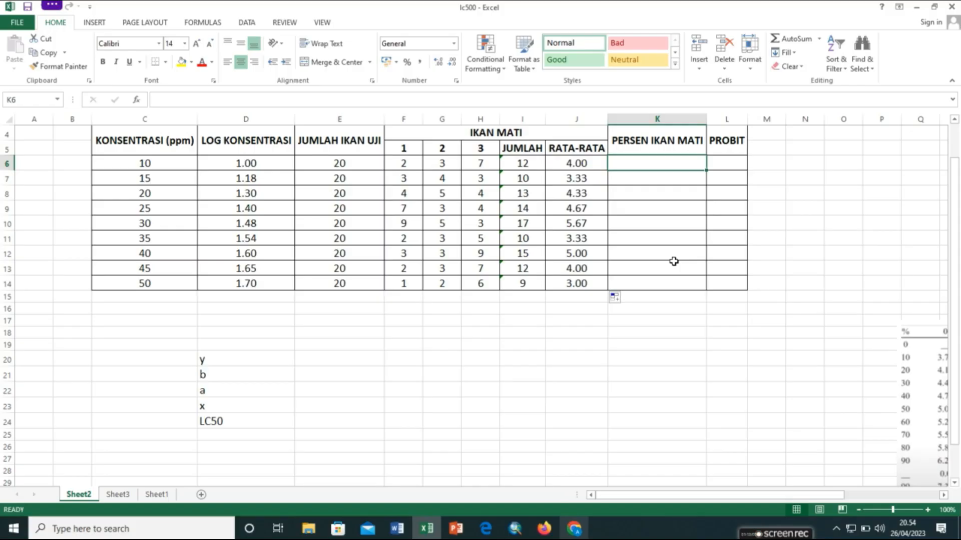
Step: Enter =(I6/E6)*100 in the PERSEN IKAN MATI cell K6 and fill the formula down to row 14
text(=)
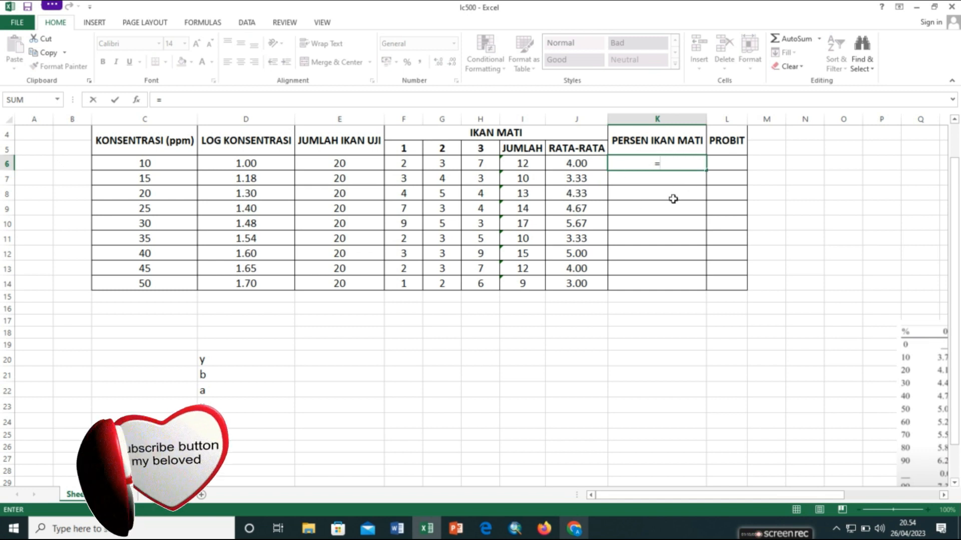
click(527, 166)
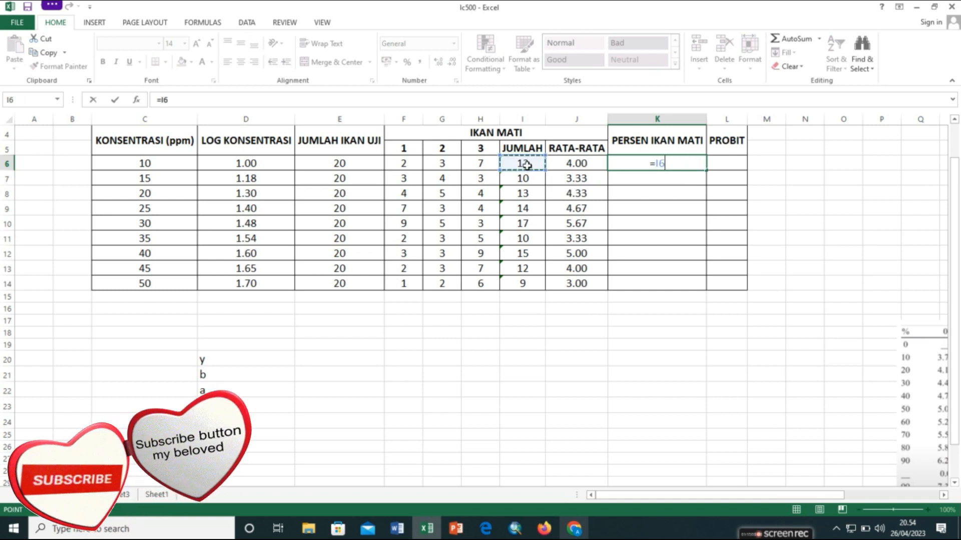
text(/)
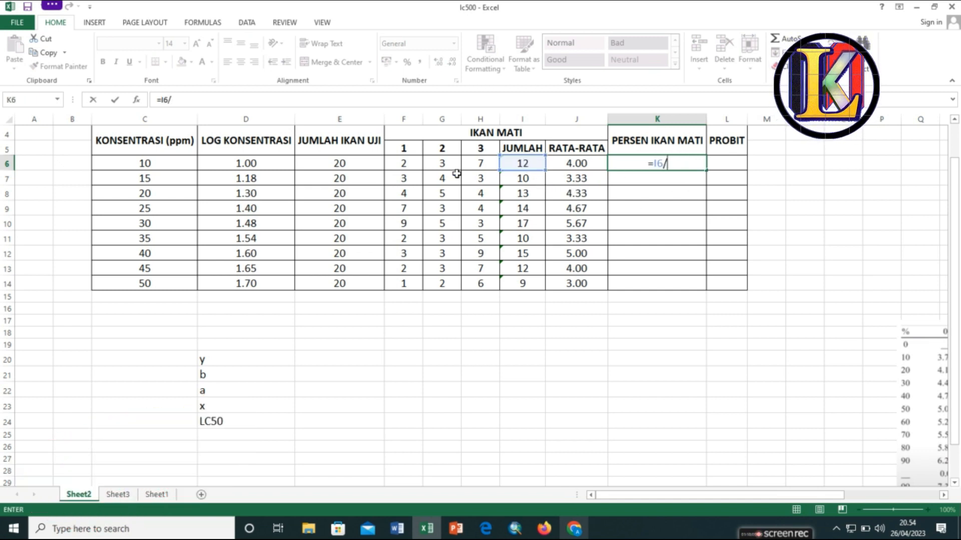
click(348, 165)
click(654, 163)
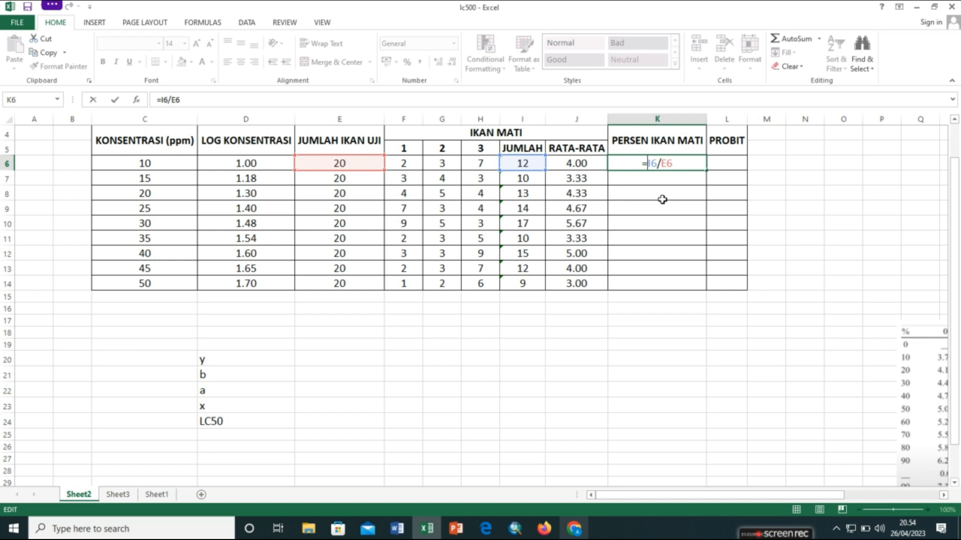
text((I6/E6)
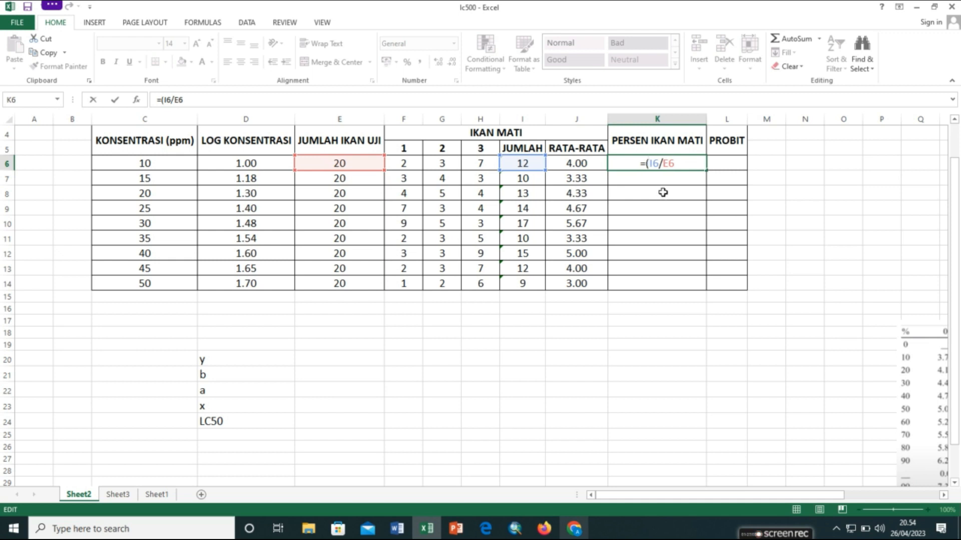
text())
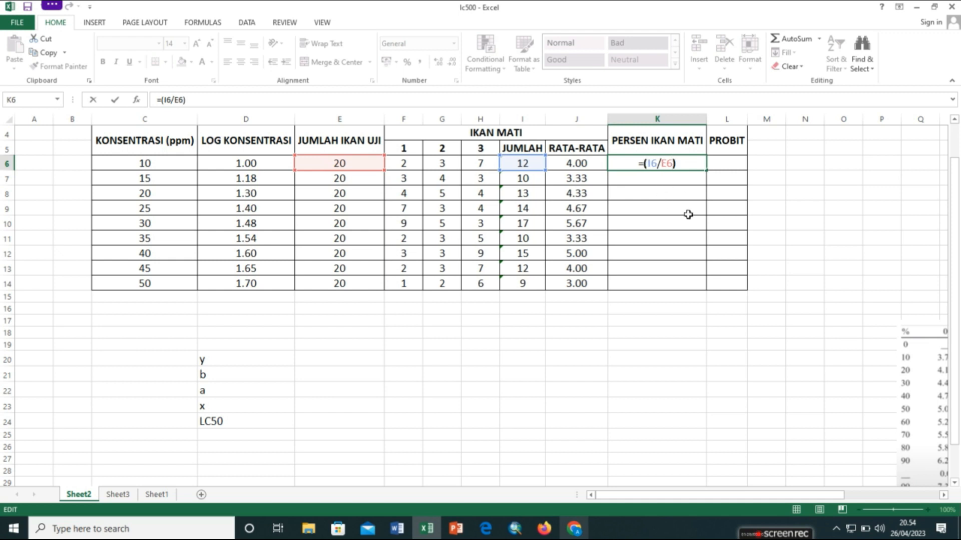
text(*100)
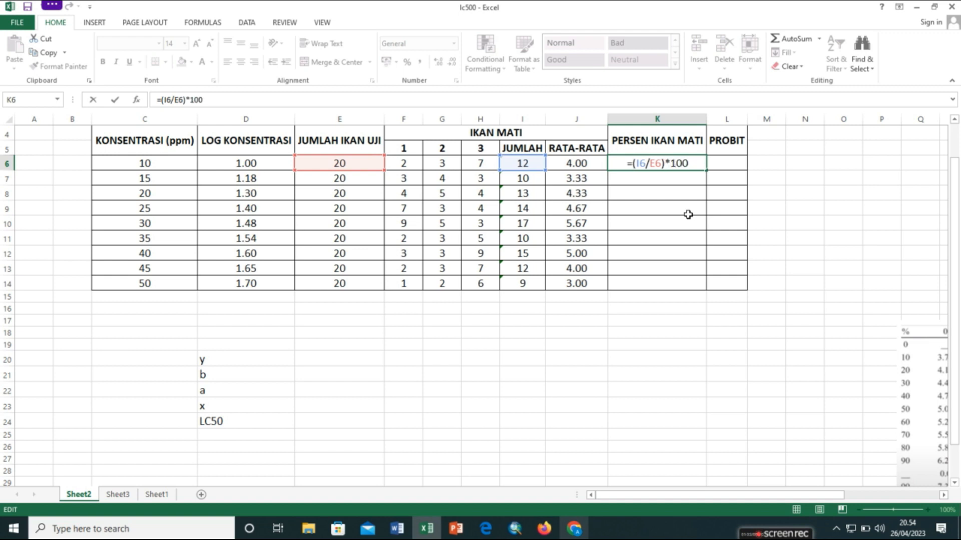
key(Return)
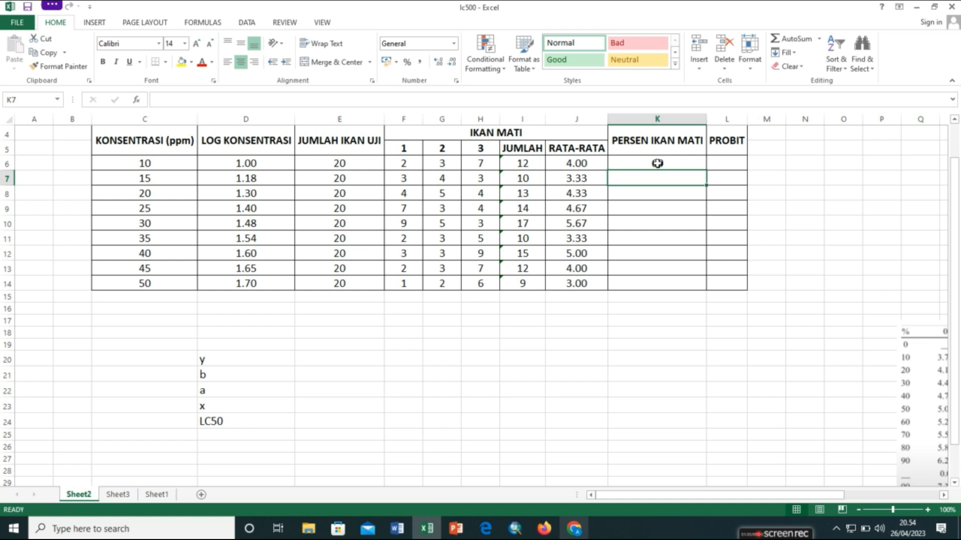
click(657, 163)
double_click(705, 171)
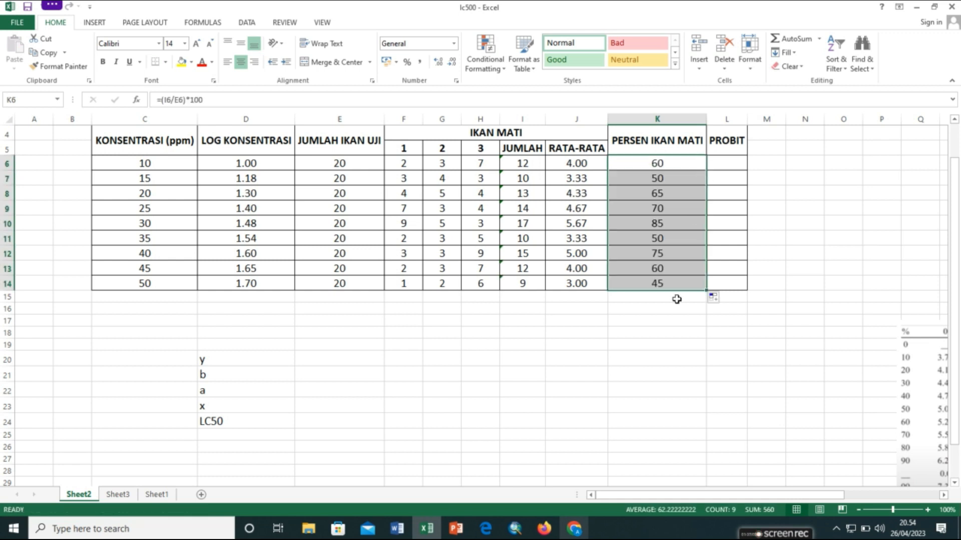
Step: Move the probit table picture up beside the data table, over columns N to X starting at row 4
drag(650, 496, 699, 497)
click(764, 433)
drag(764, 433, 658, 249)
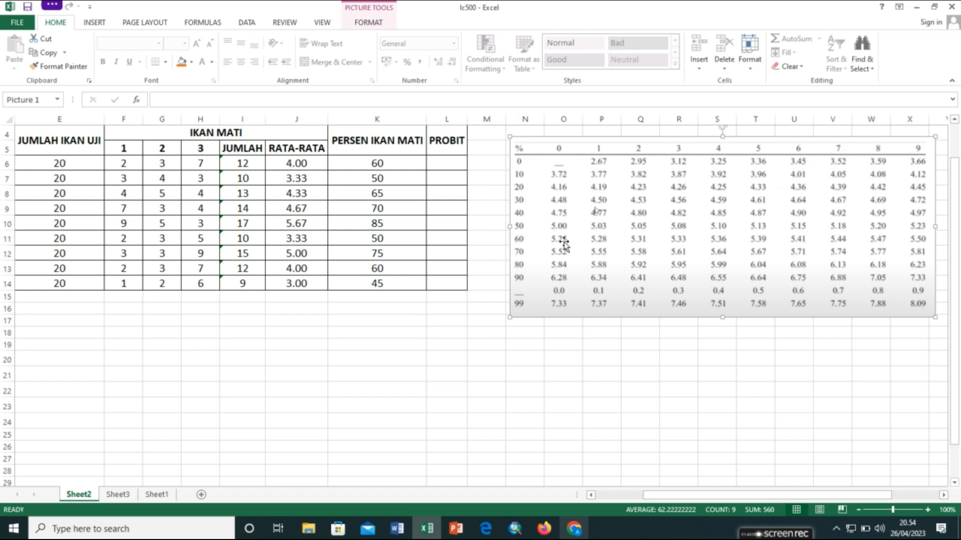
Step: Enter the probit values 5.25, 5, 5.39 and 5.52 in L6:L9, matching each death percentage to the probit table
click(446, 163)
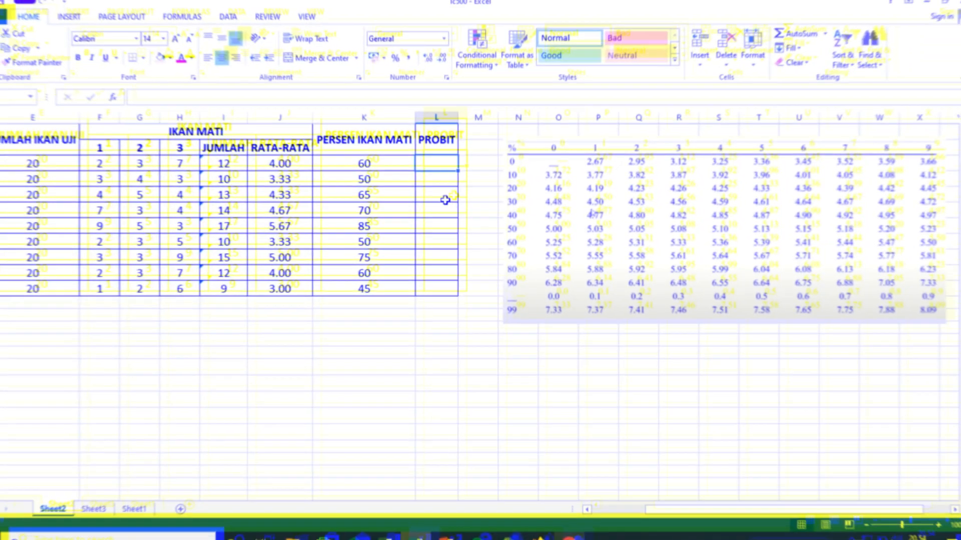
text(5.25)
key(Return)
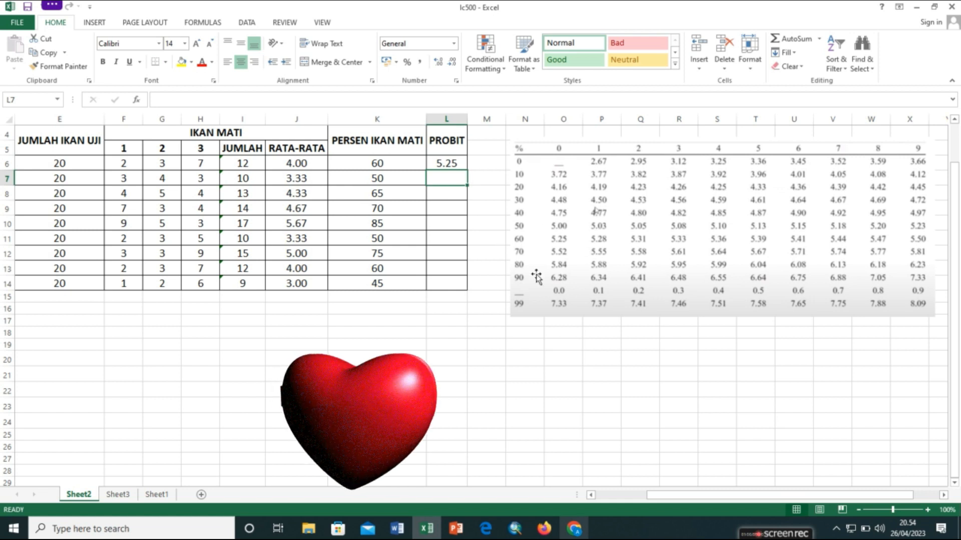
text(5)
key(Return)
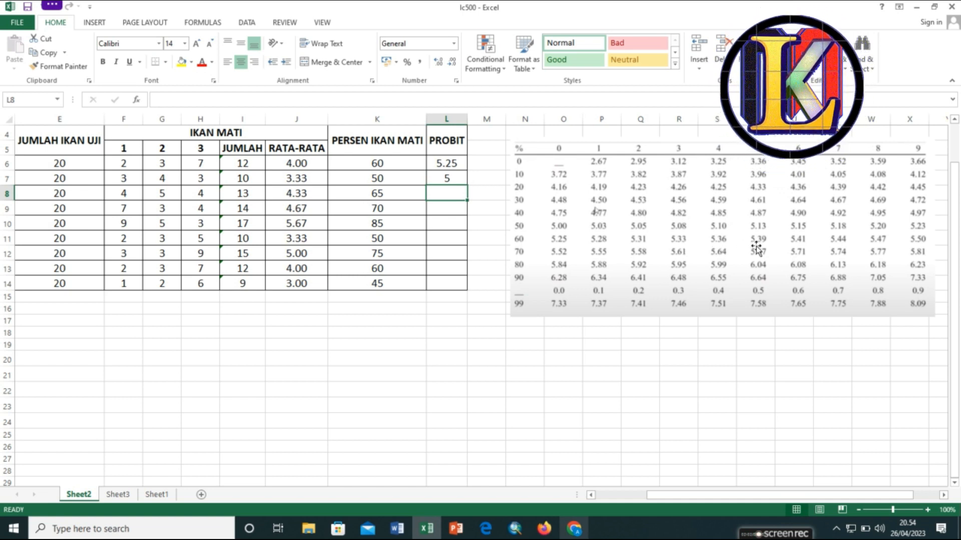
text(5)
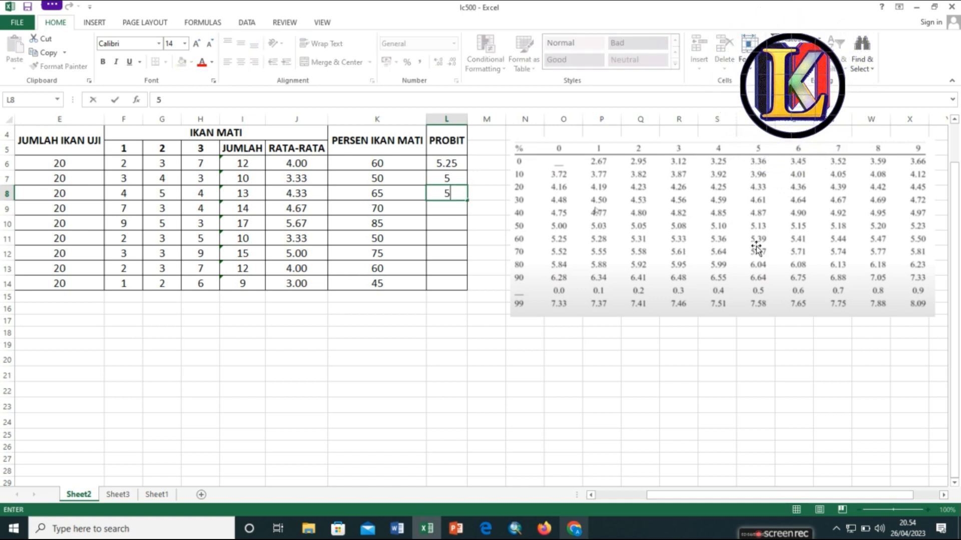
text(.39)
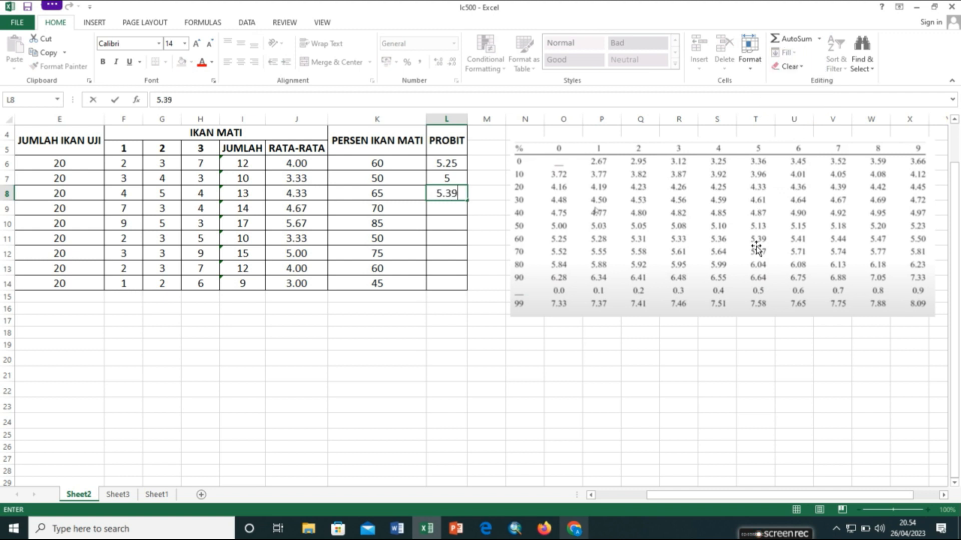
key(Return)
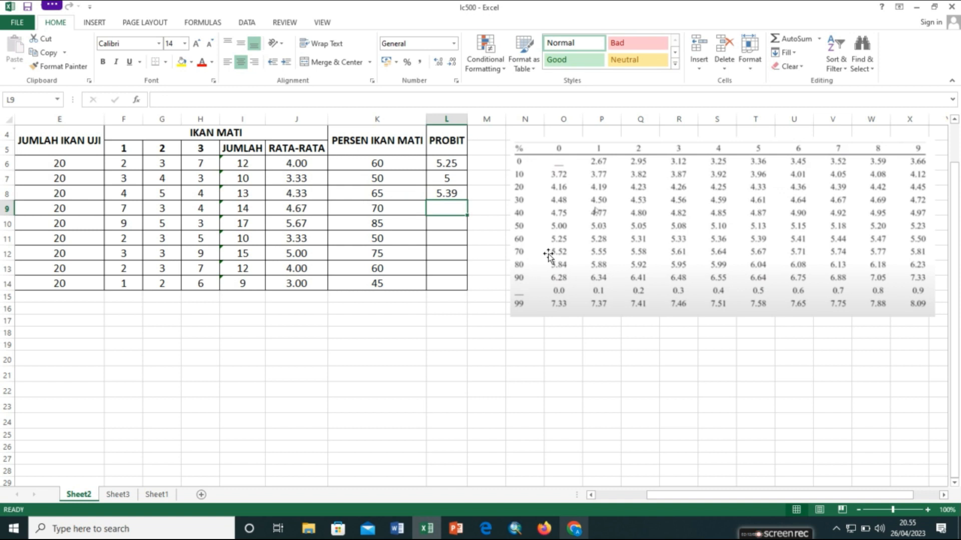
text(5.52)
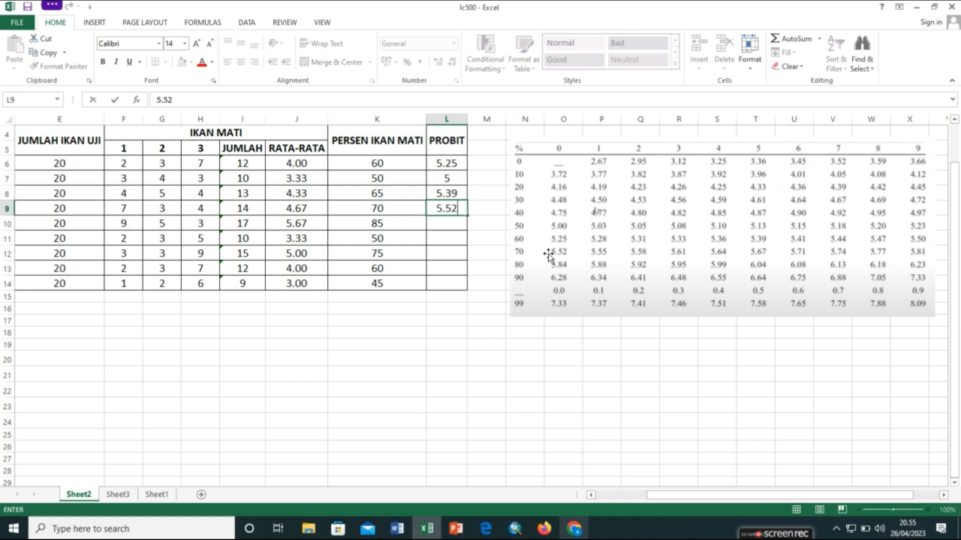
key(Return)
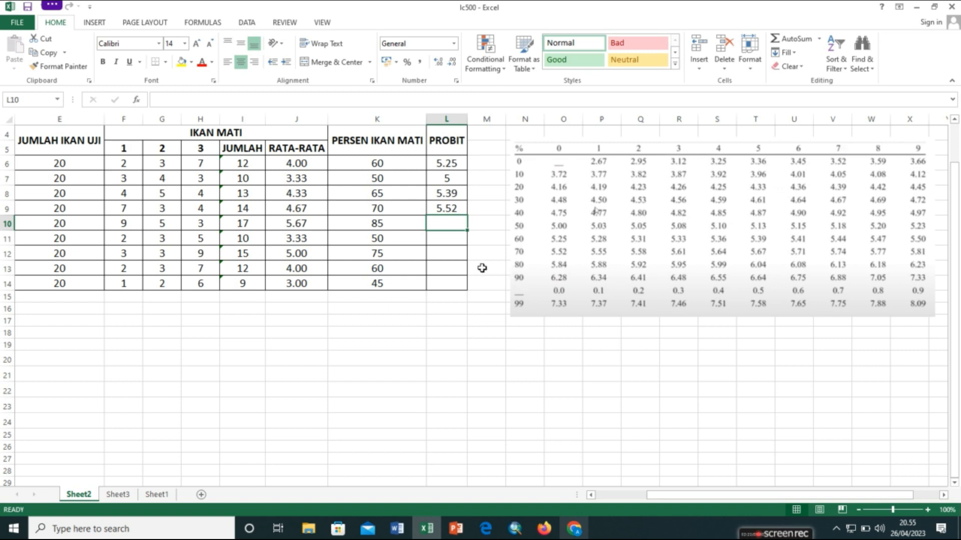
Step: Enter the probit values 6.04, 5 and 5.67 in L10:L12 for the 85, 50 and 75 percent rows
text(6.04)
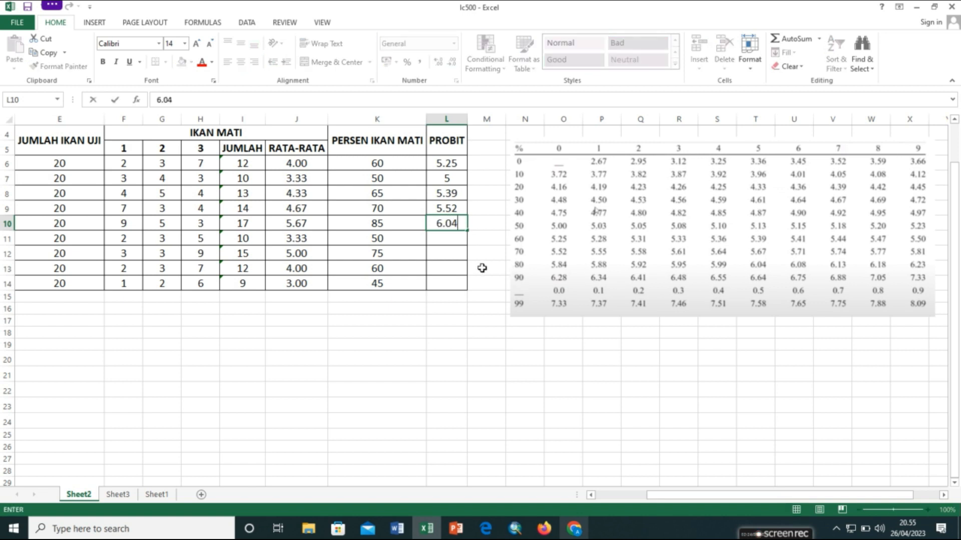
key(Return)
text(5)
key(Return)
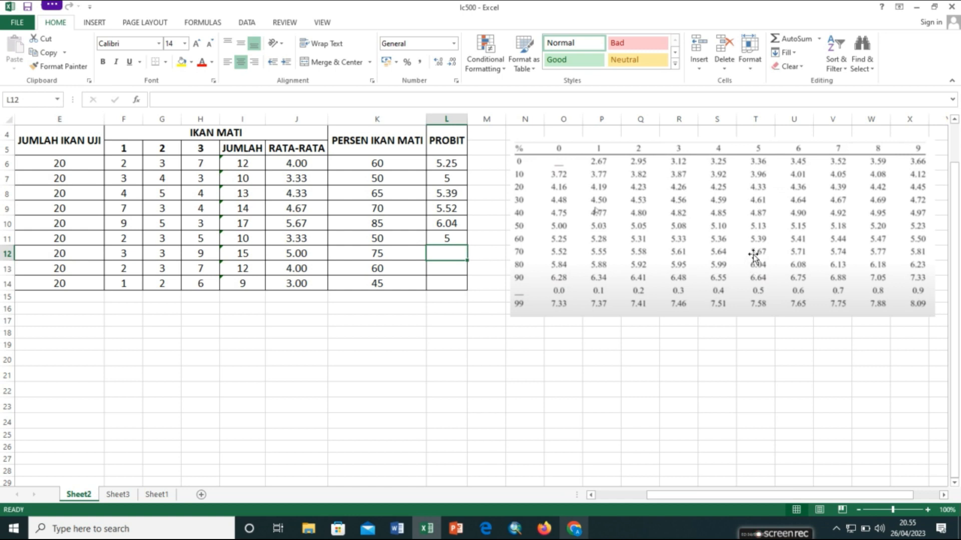
text(5.69)
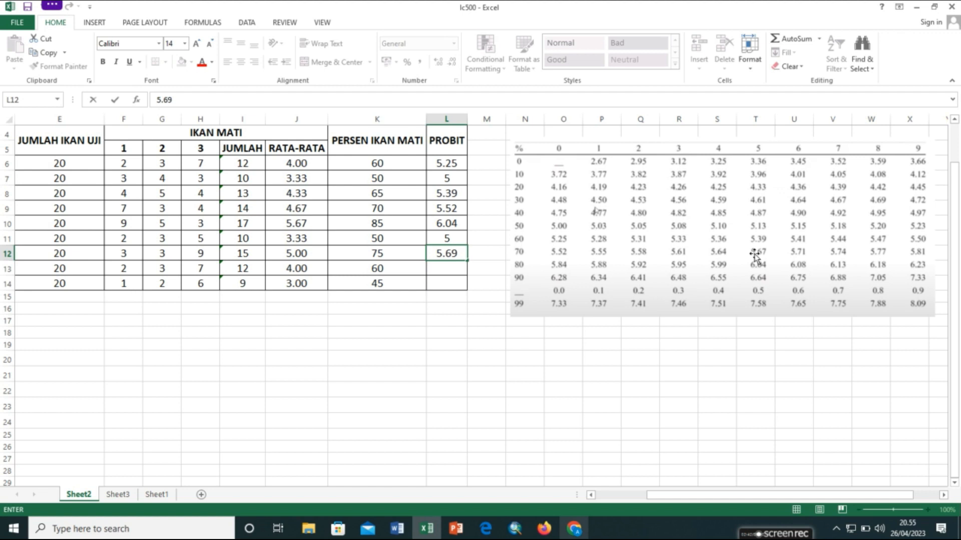
key(BackSpace)
text(7)
key(Return)
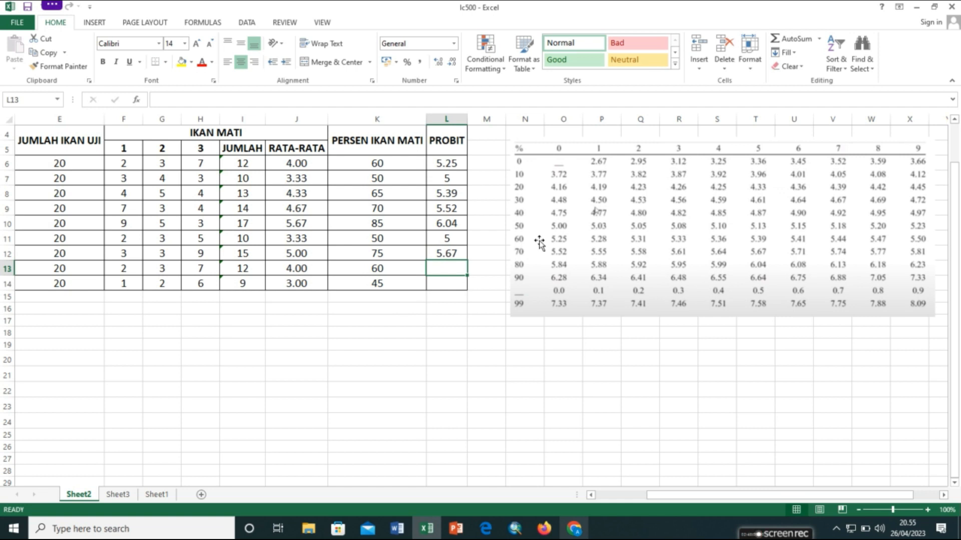
Step: Enter the probit values 5.25 and 4.87 in L13:L14, and move the probit table picture away from the data table to start at column P
text(5.25)
key(Return)
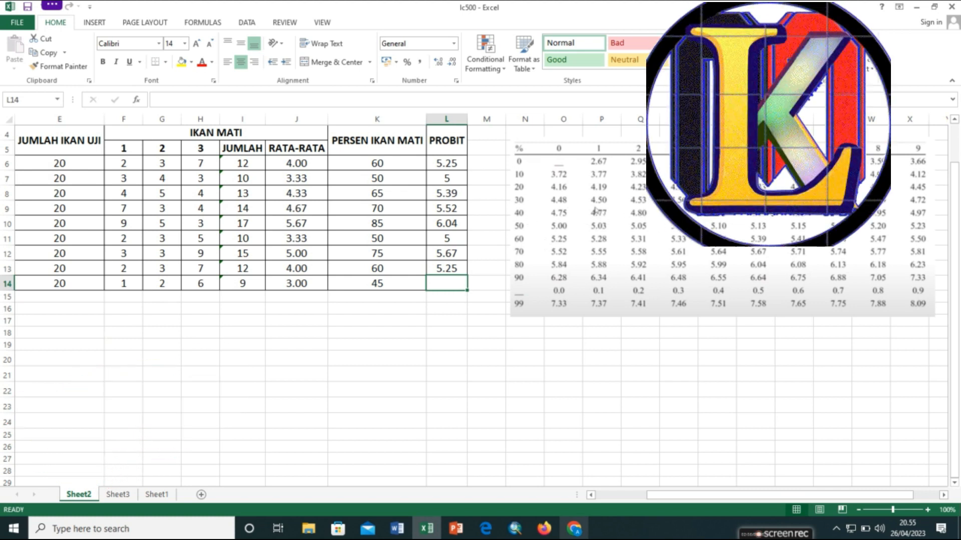
text(4)
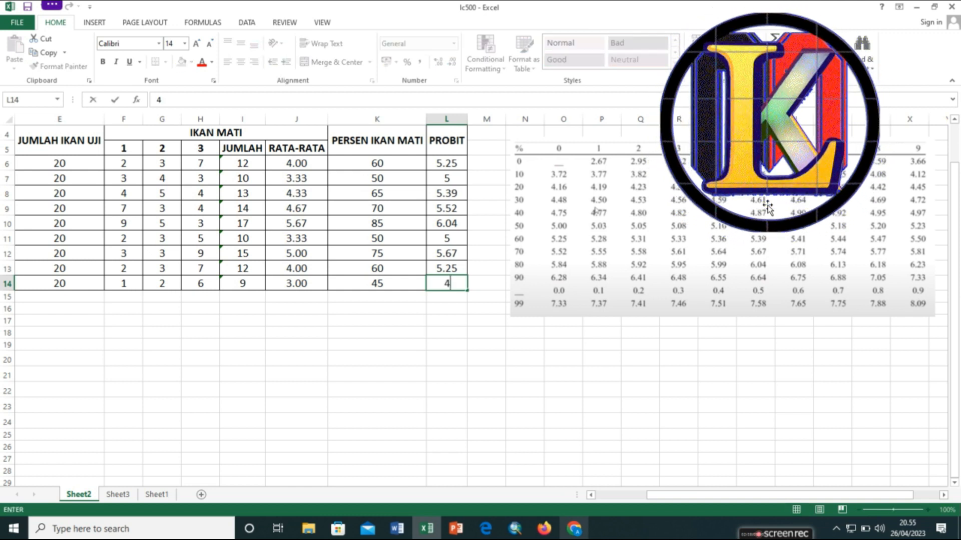
text(.8)
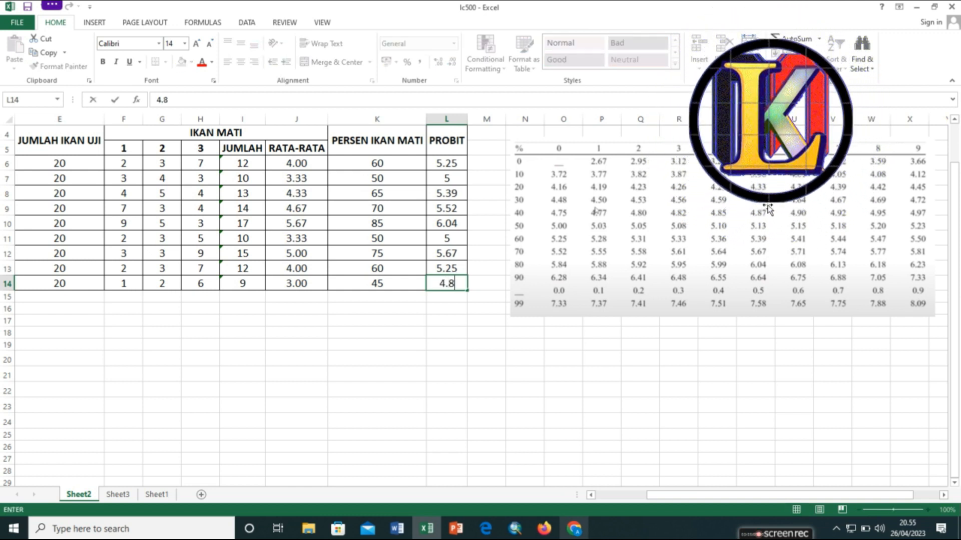
text(7)
key(Return)
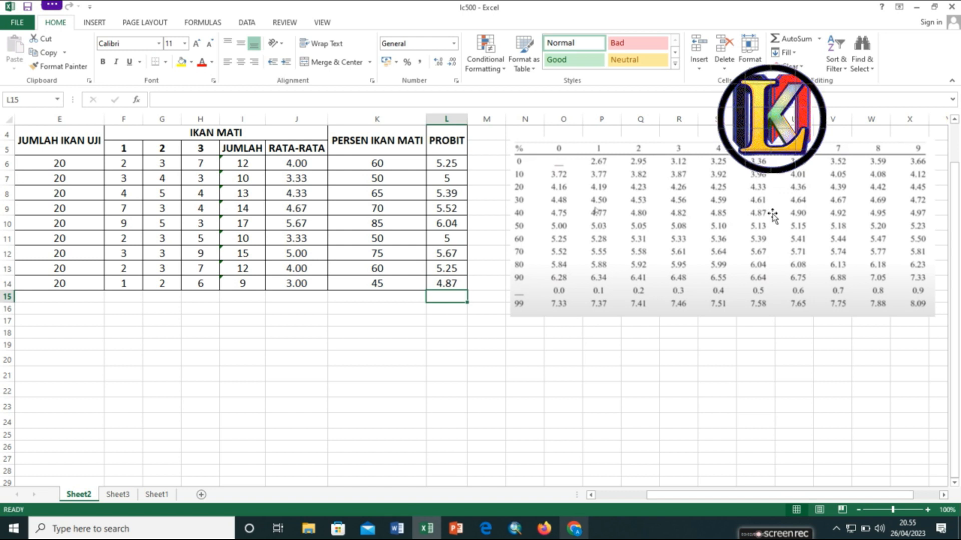
drag(775, 221, 862, 228)
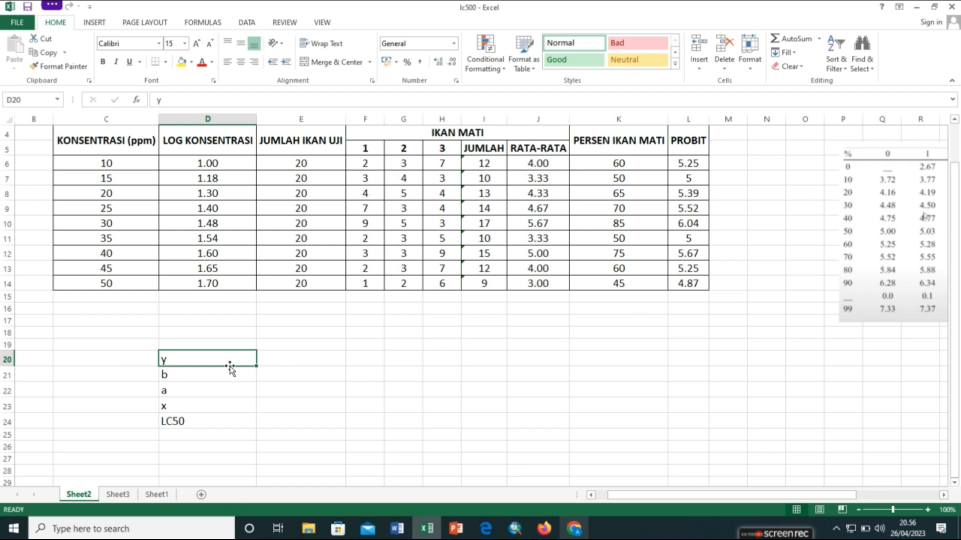
Step: Enter 5 as the y value in E20 and =INTERCEPT(L6:L14,D6:D14) as the b value in E21
click(276, 360)
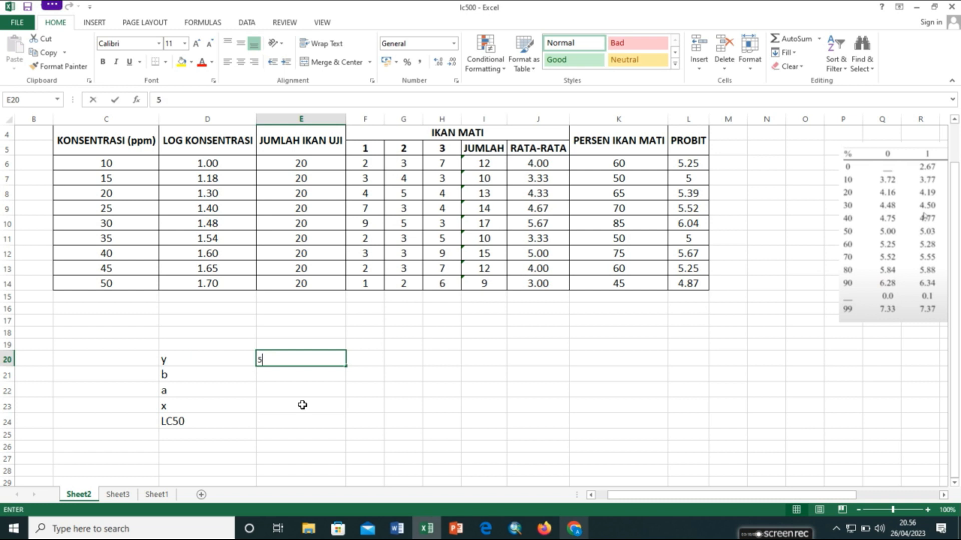
key(Return)
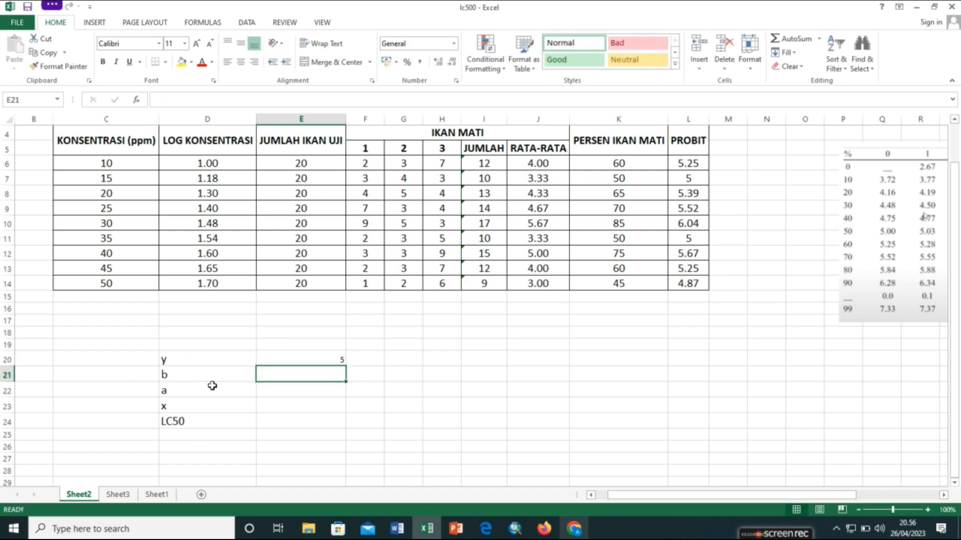
text(=)
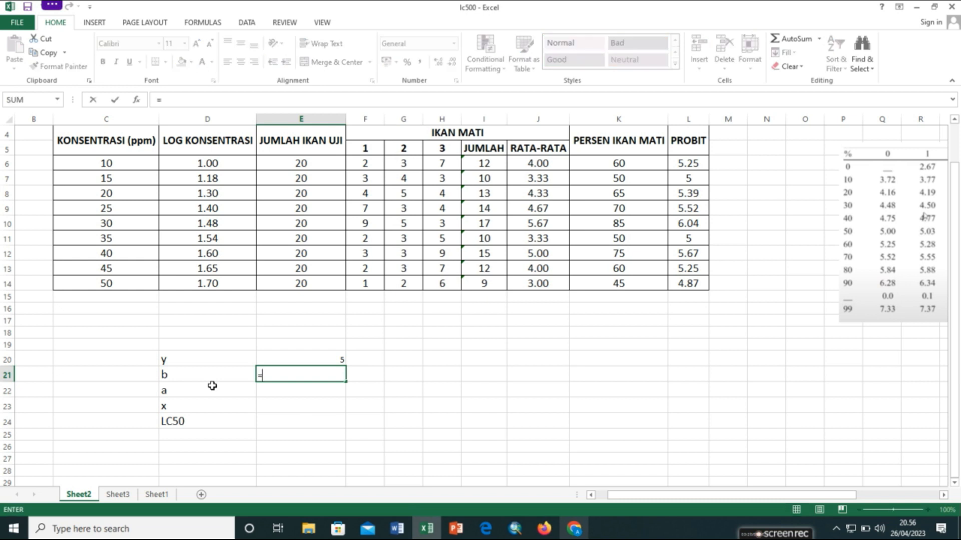
text(in)
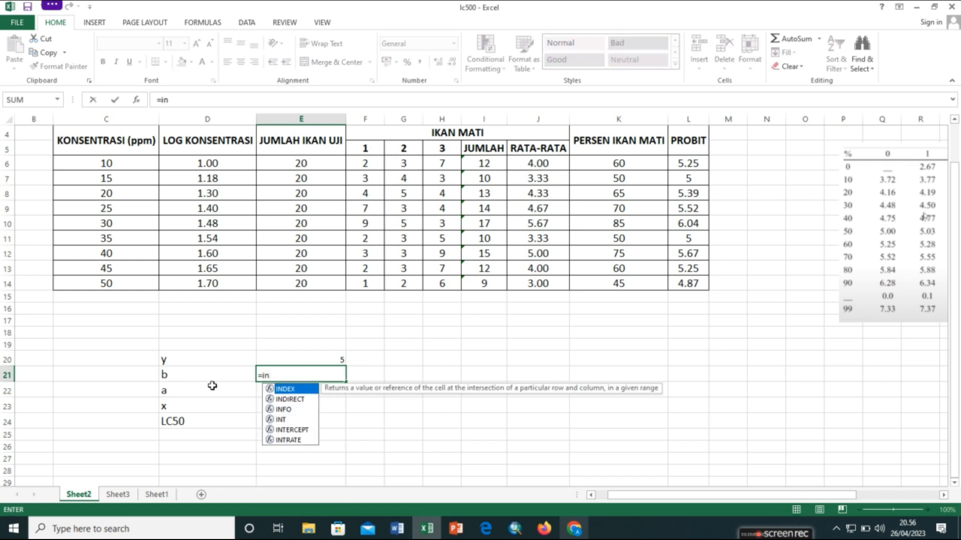
text(t)
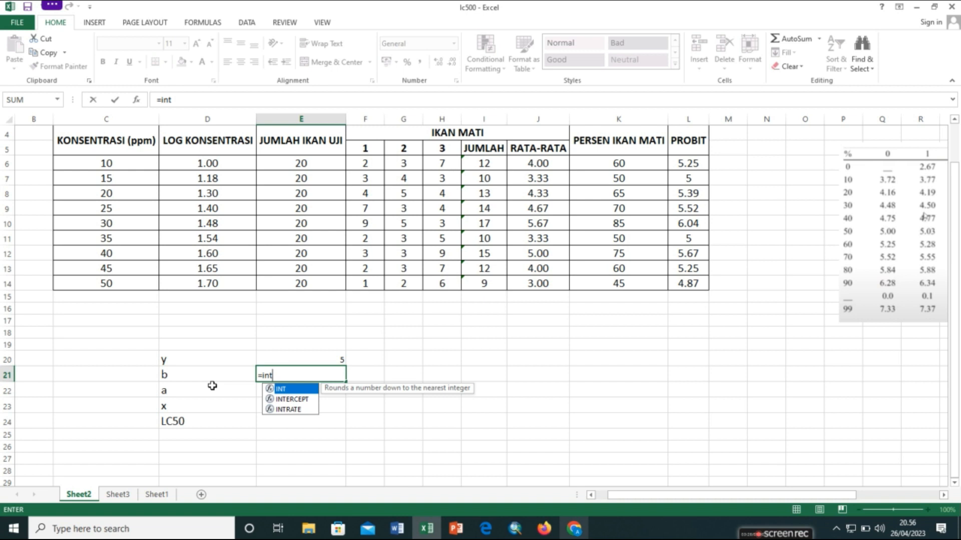
double_click(292, 401)
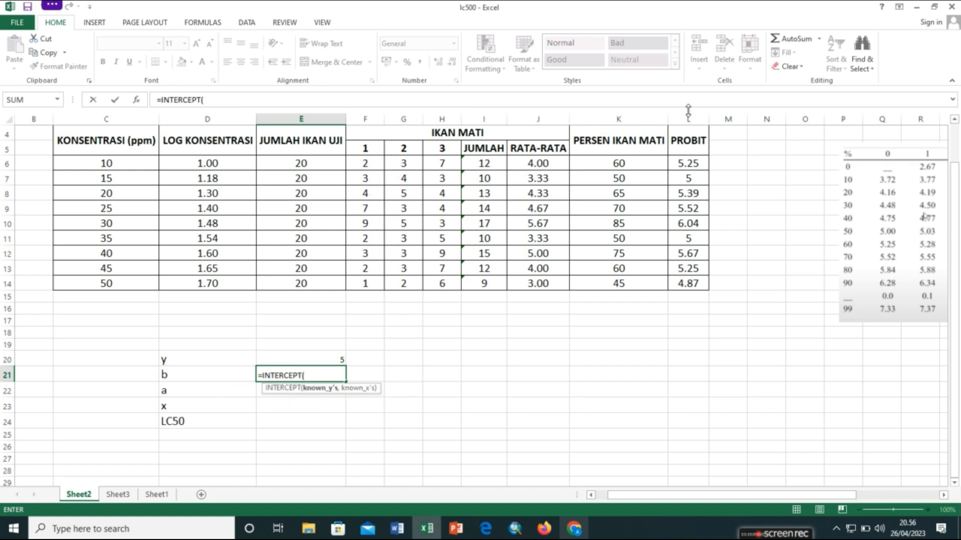
drag(693, 164, 688, 283)
text(,)
drag(214, 163, 219, 284)
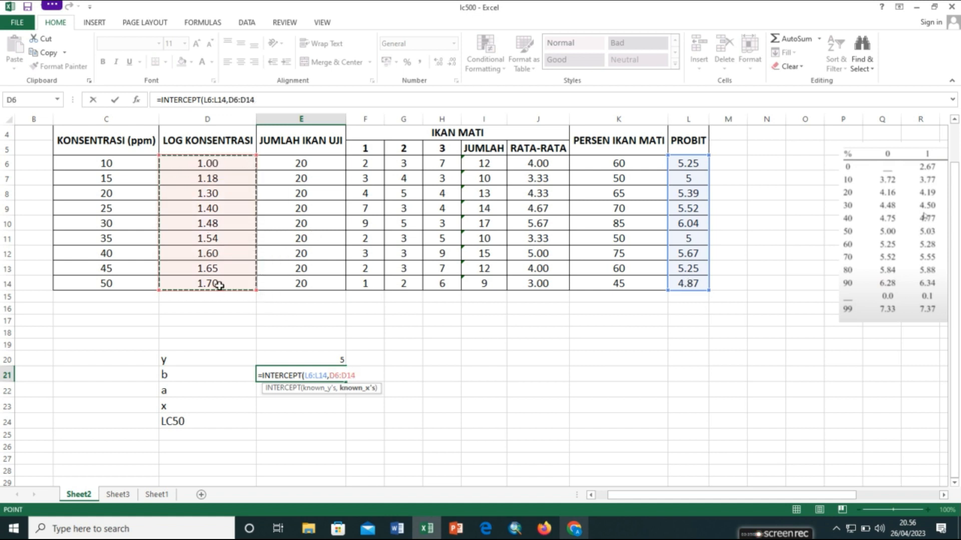
key(Return)
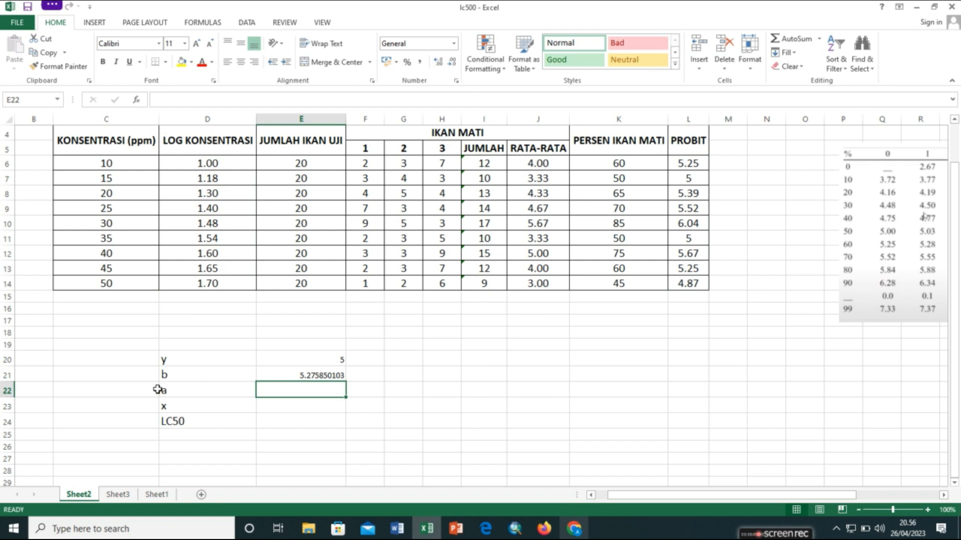
Step: Enter =SLOPE(L6:L14,D6:D14) in E22 to calculate a from the probit values and log concentrations
text(=)
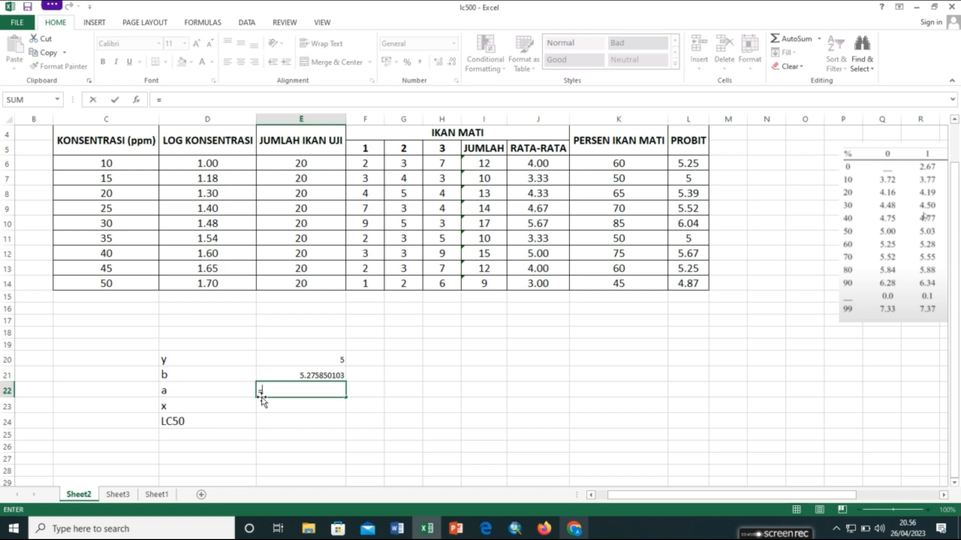
text(slo)
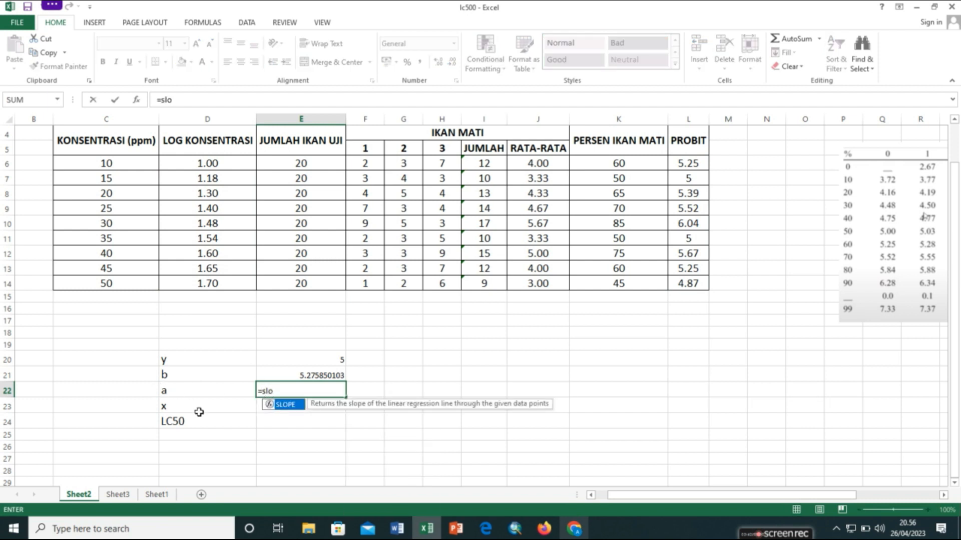
double_click(280, 404)
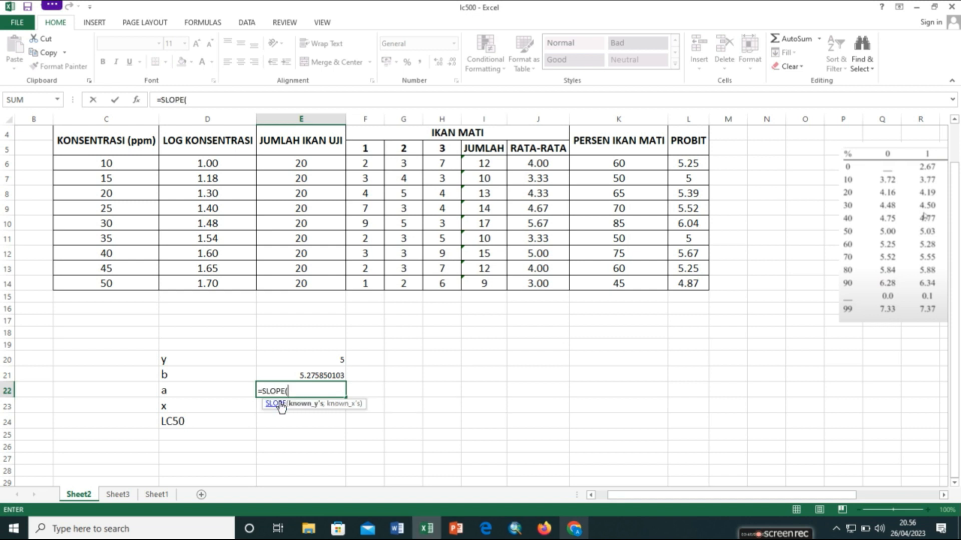
drag(679, 165, 677, 284)
text(,)
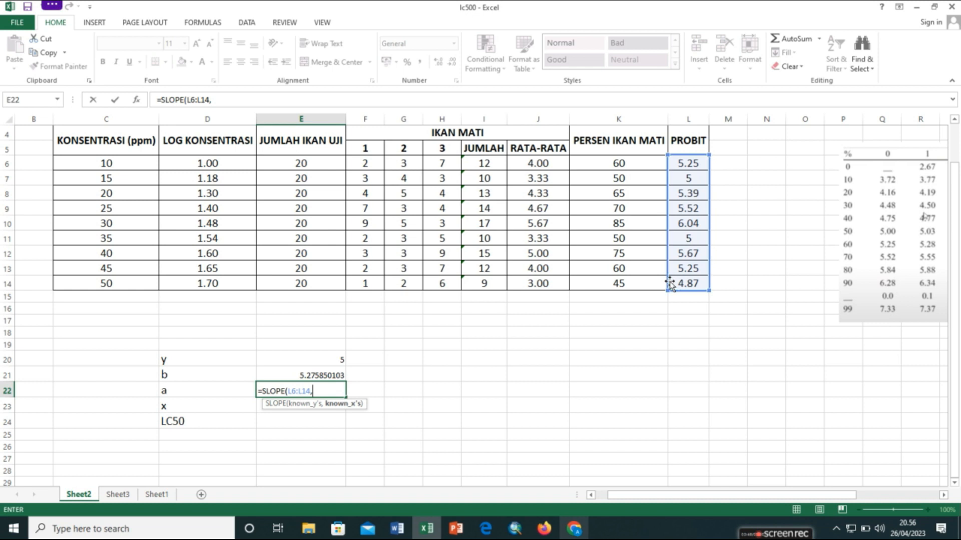
drag(208, 164, 187, 278)
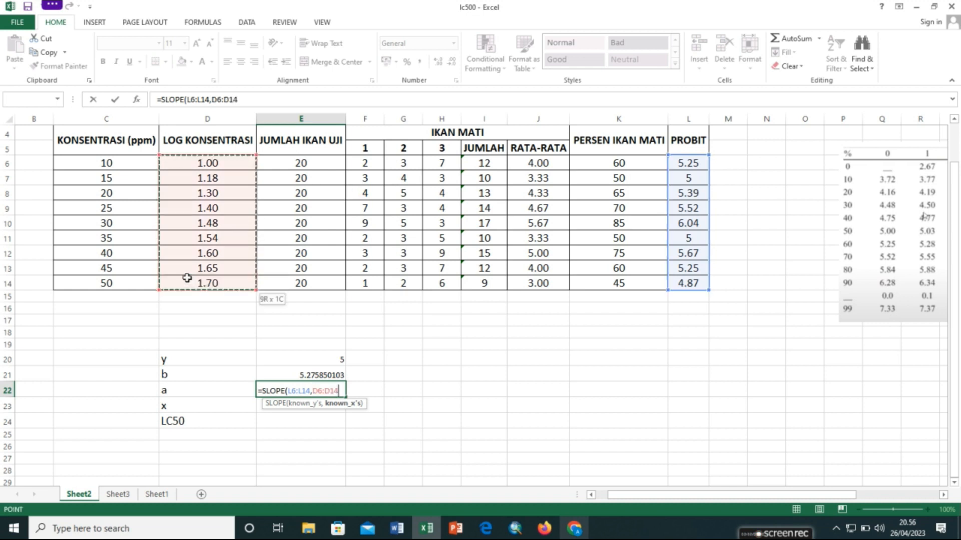
key(Return)
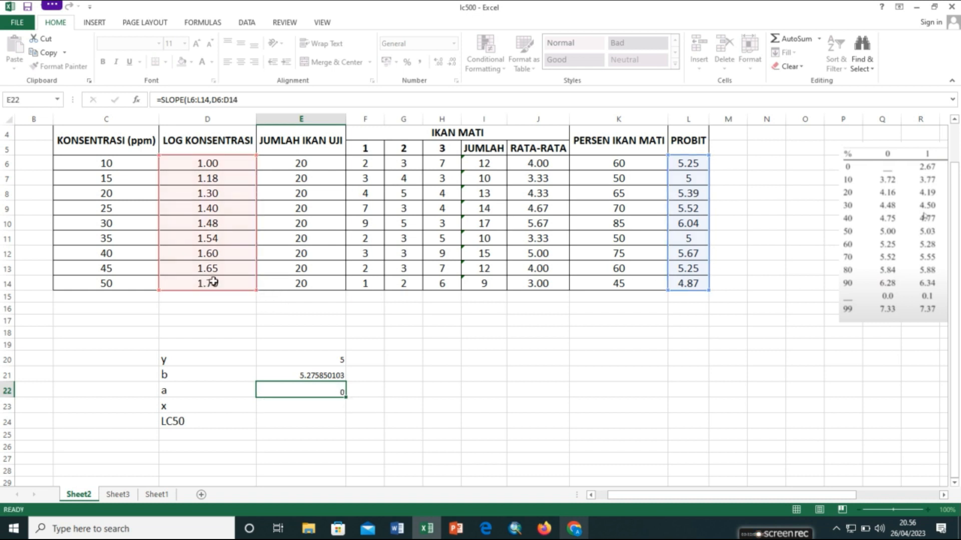
Step: Calculate x in E23 with the formula =(E20-E21)/E22
scroll(269, 294, down, 1)
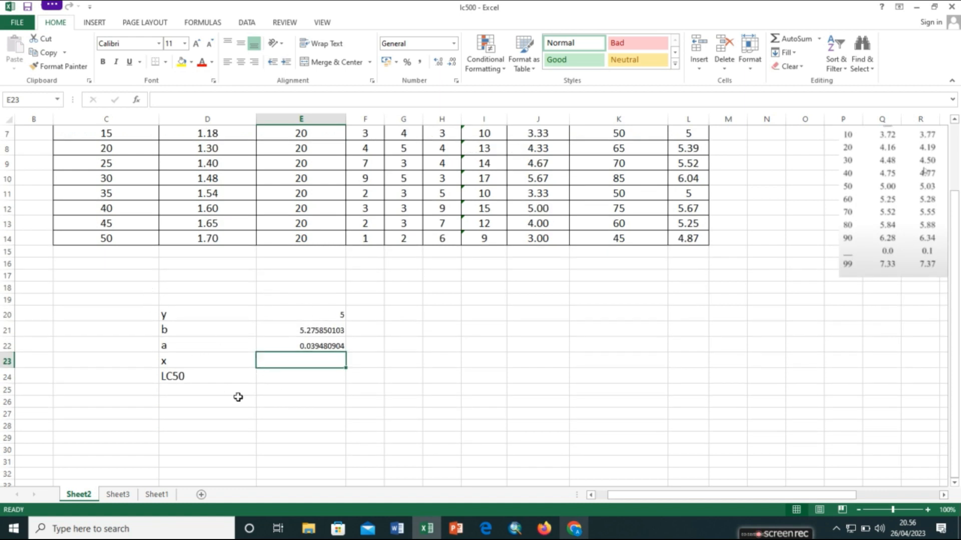
text(=)
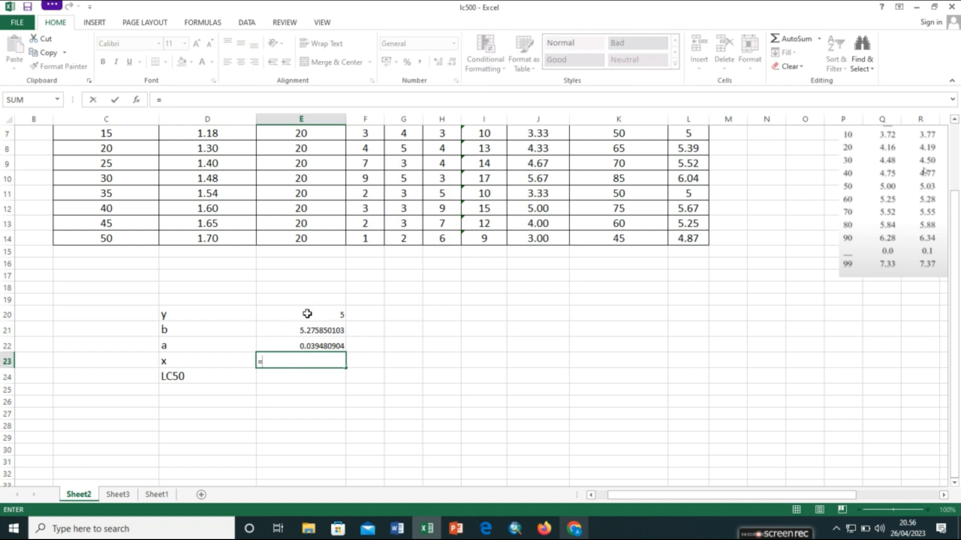
click(307, 314)
text(-)
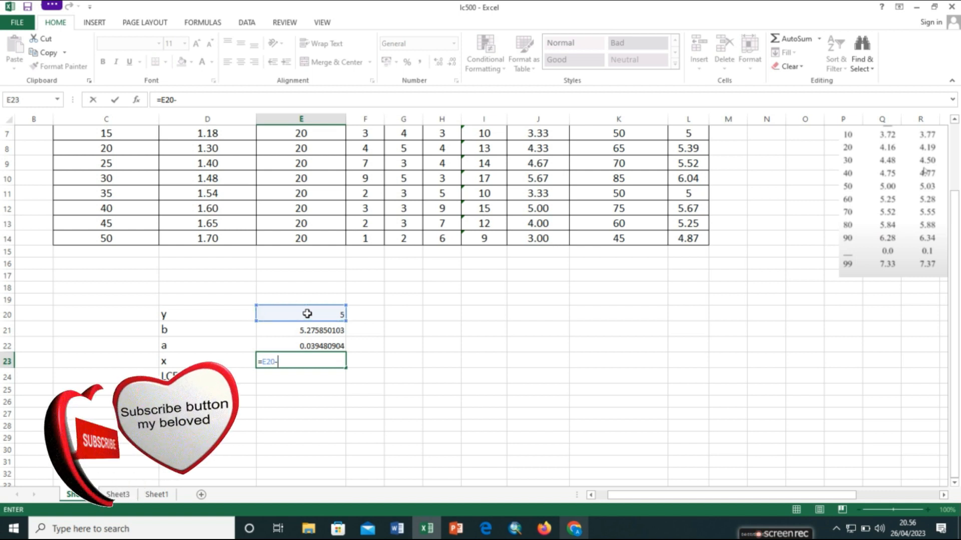
click(263, 362)
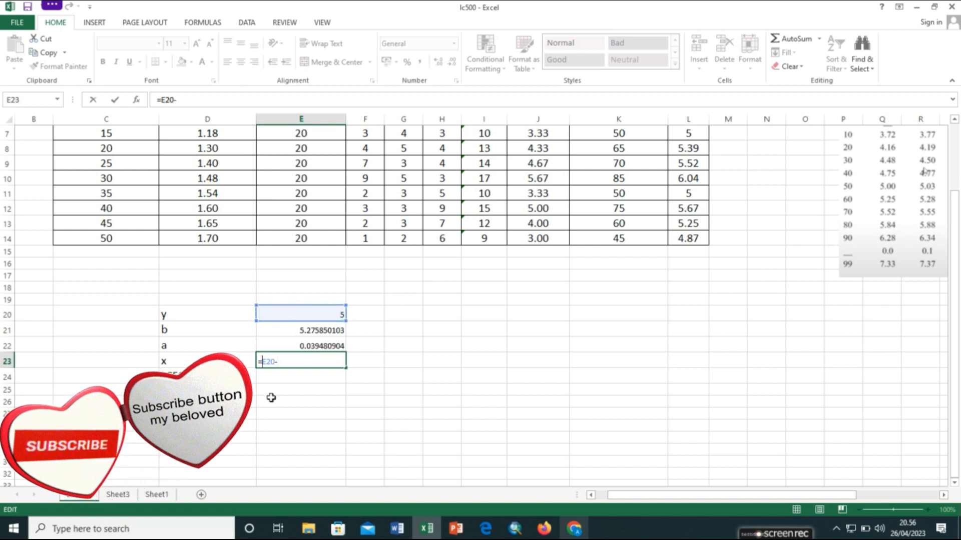
text(()
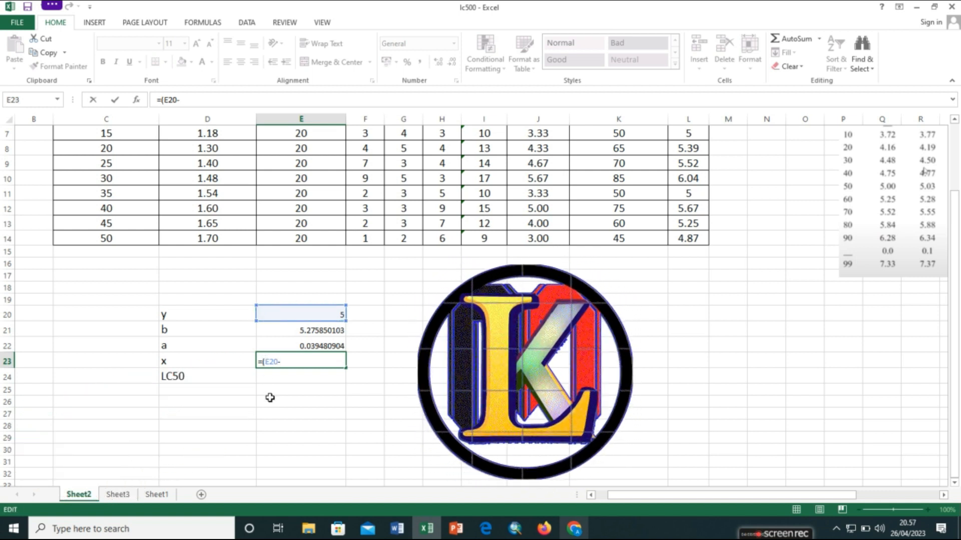
click(300, 359)
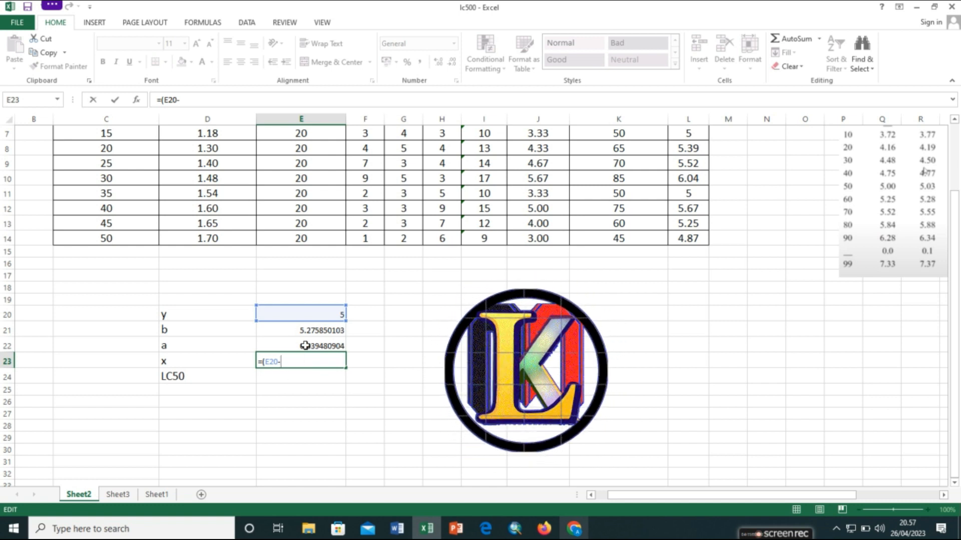
click(310, 334)
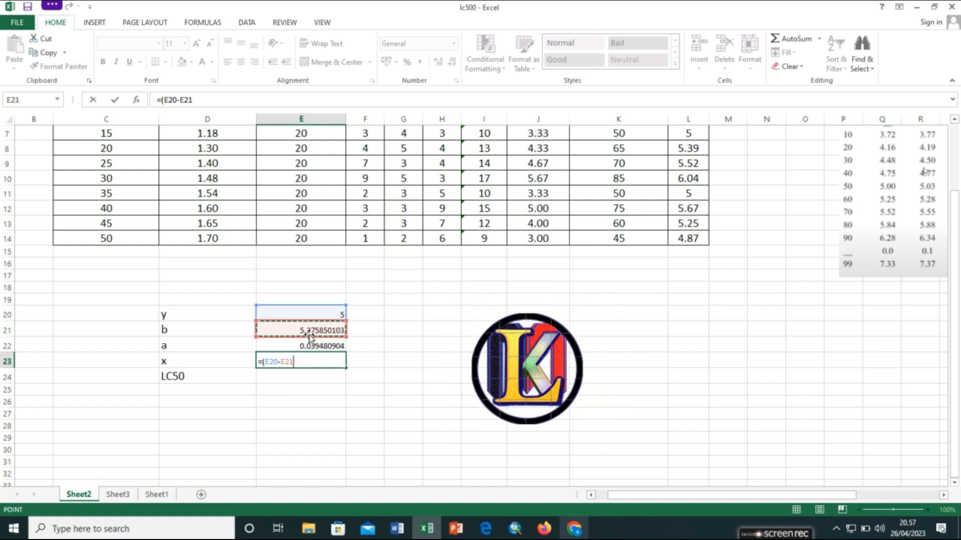
text(/)
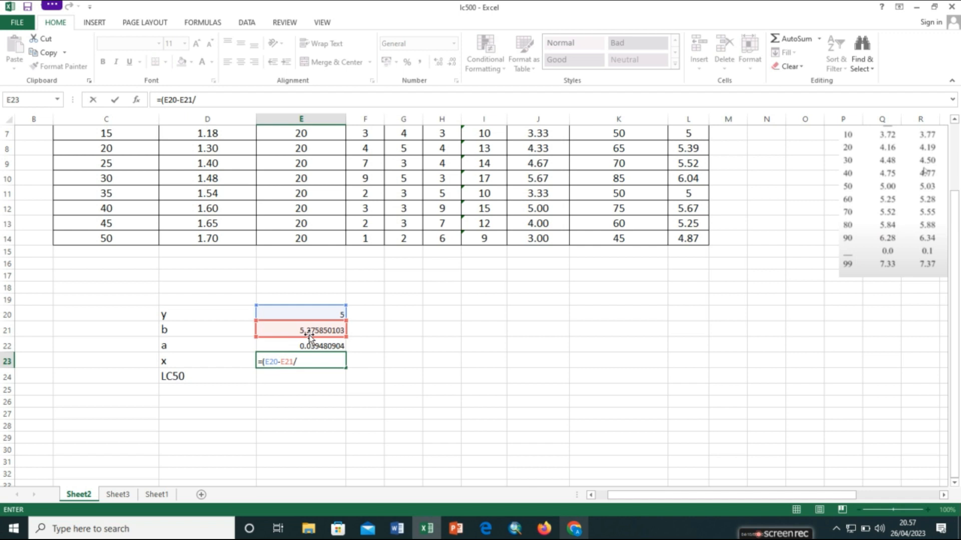
click(294, 361)
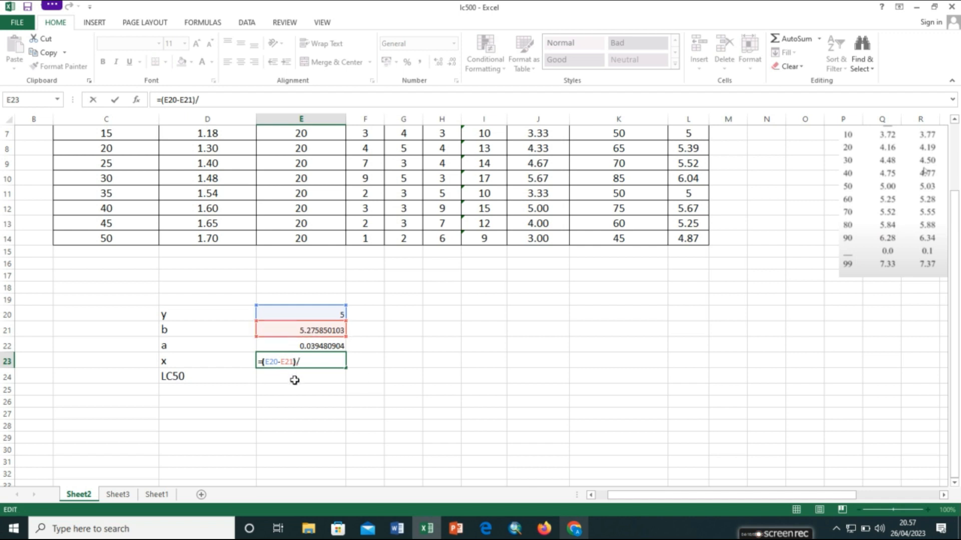
click(318, 346)
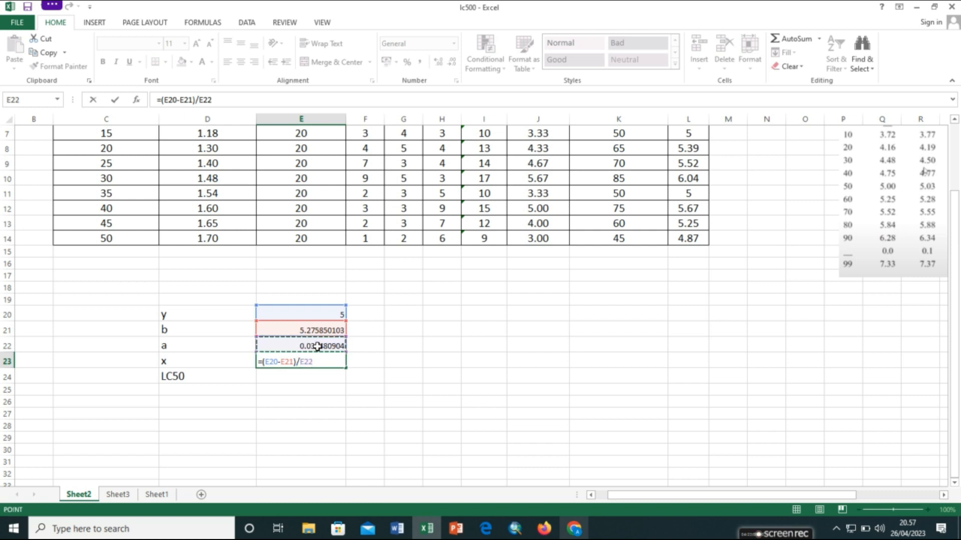
key(Return)
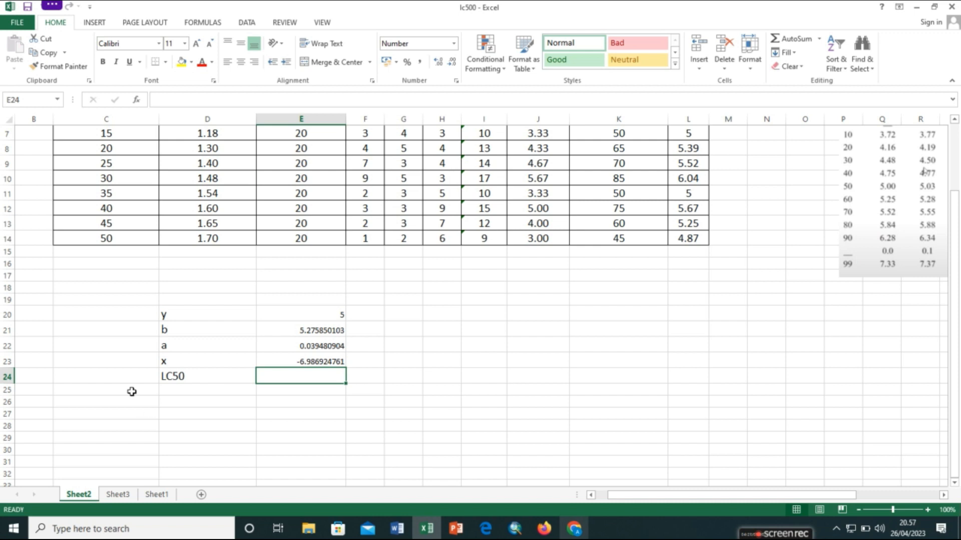
Step: Calculate the LC50 in E24 with the formula =10^E23
text(=)
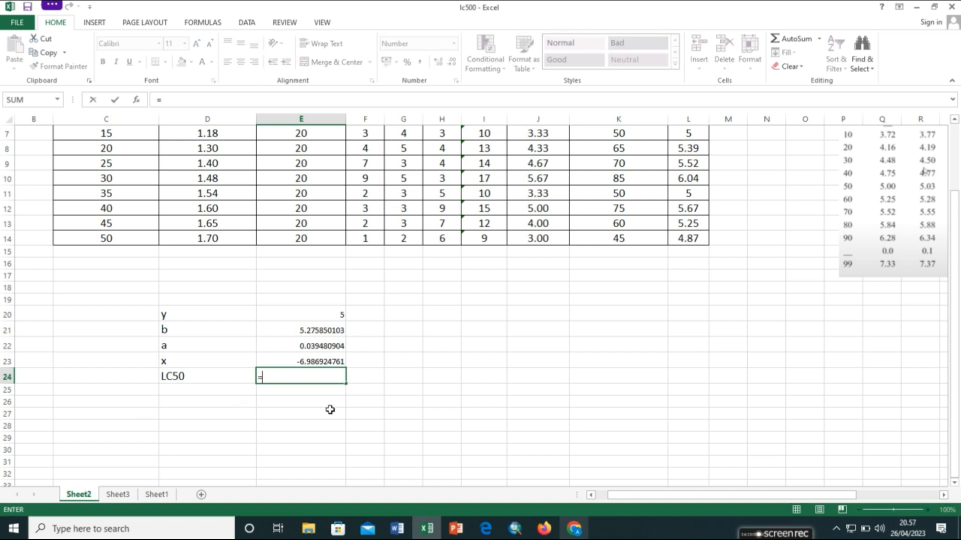
text(1)
click(291, 359)
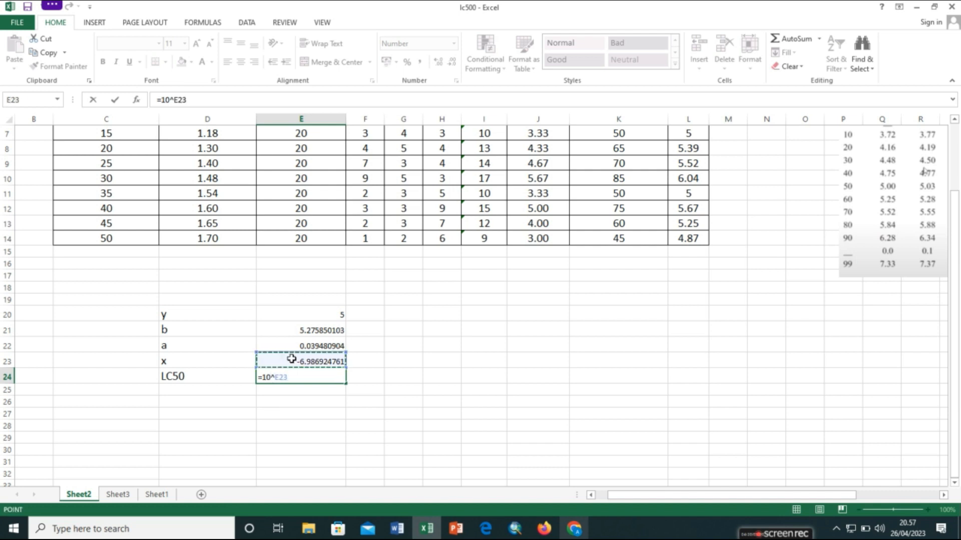
key(Return)
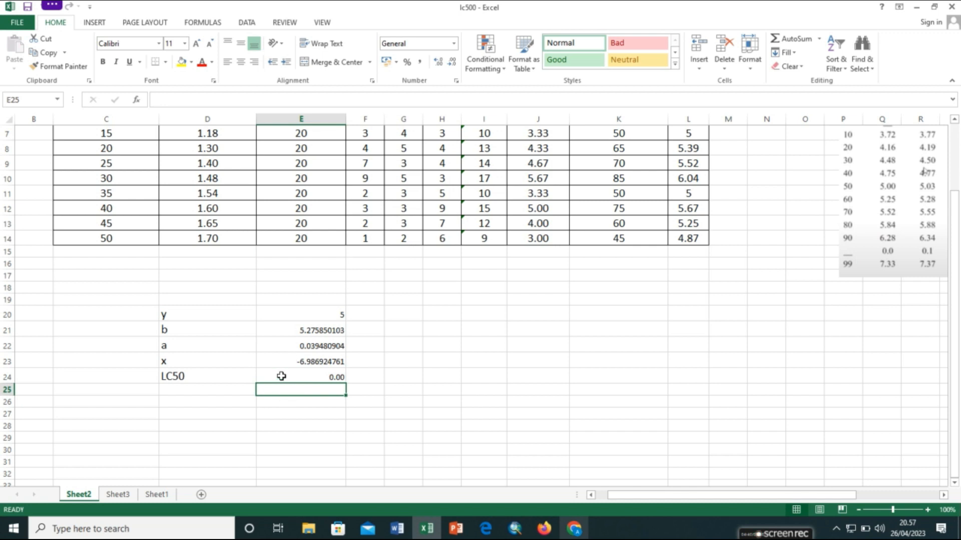
Step: Show the LC50 value in E24 with 11 decimal places and make the LC50 label and value in D24:E24 bold
click(279, 377)
click(442, 63)
click(442, 63)
click(441, 63)
click(442, 63)
click(442, 63)
click(441, 63)
click(442, 63)
click(442, 63)
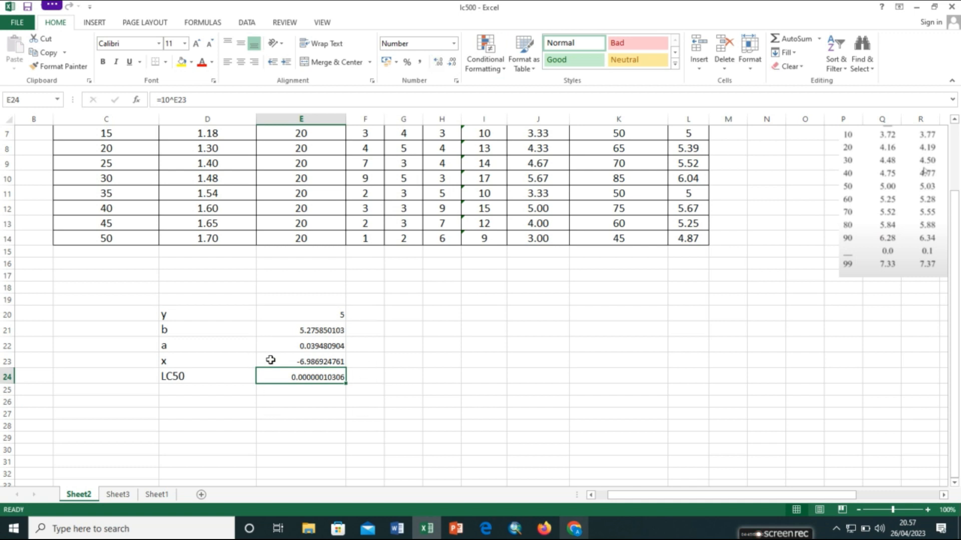
click(336, 405)
drag(164, 382, 300, 376)
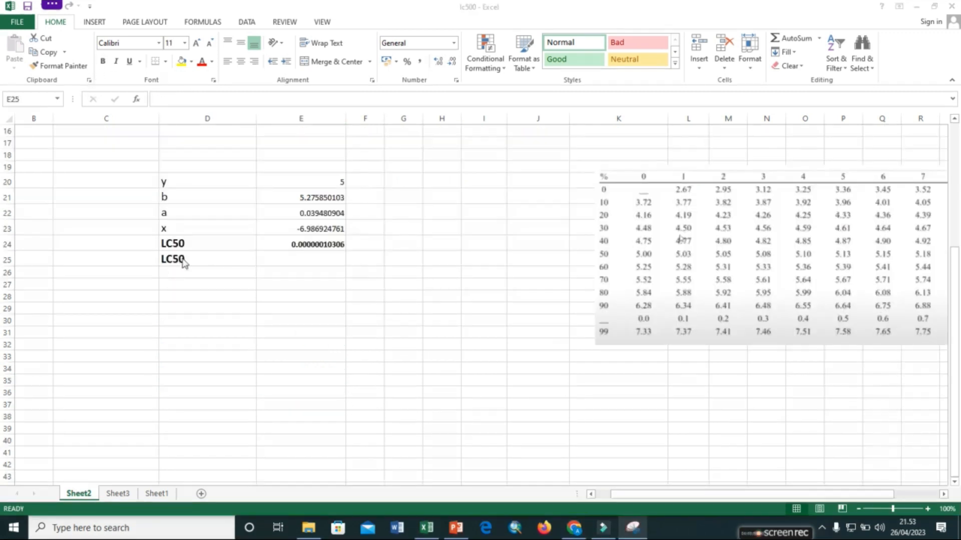
Step: Try calculating a second LC50 value in E25 with the formula =50^E23
key(Tab)
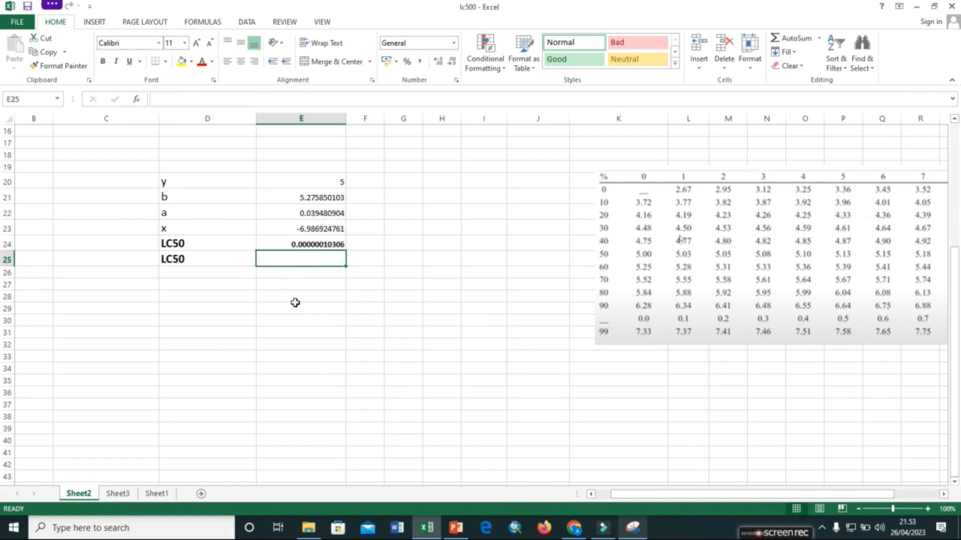
text(=)
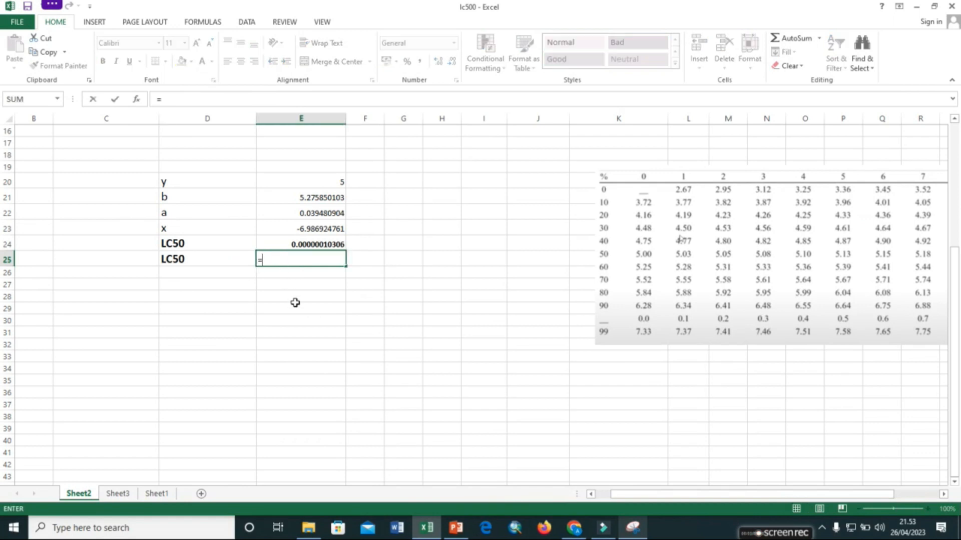
text(5)
text(0^)
click(294, 232)
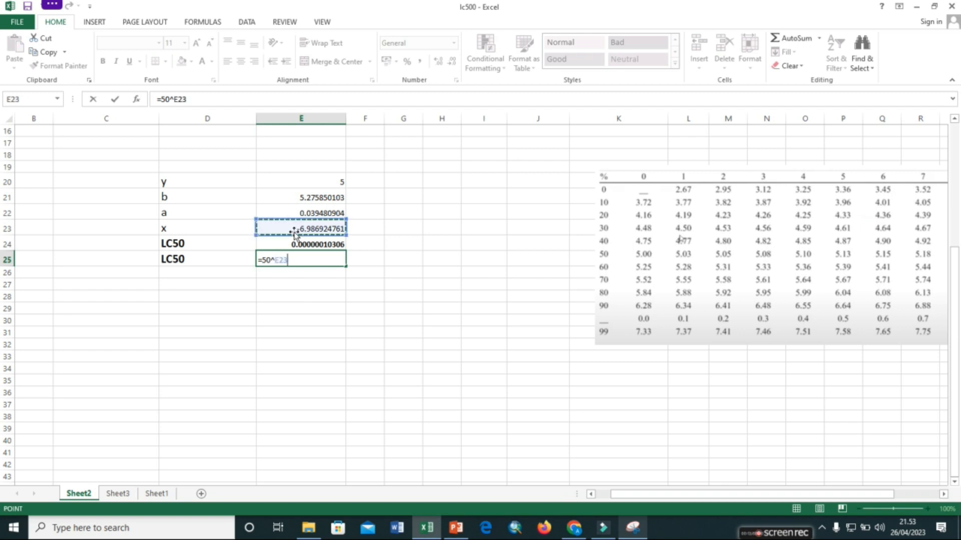
key(Return)
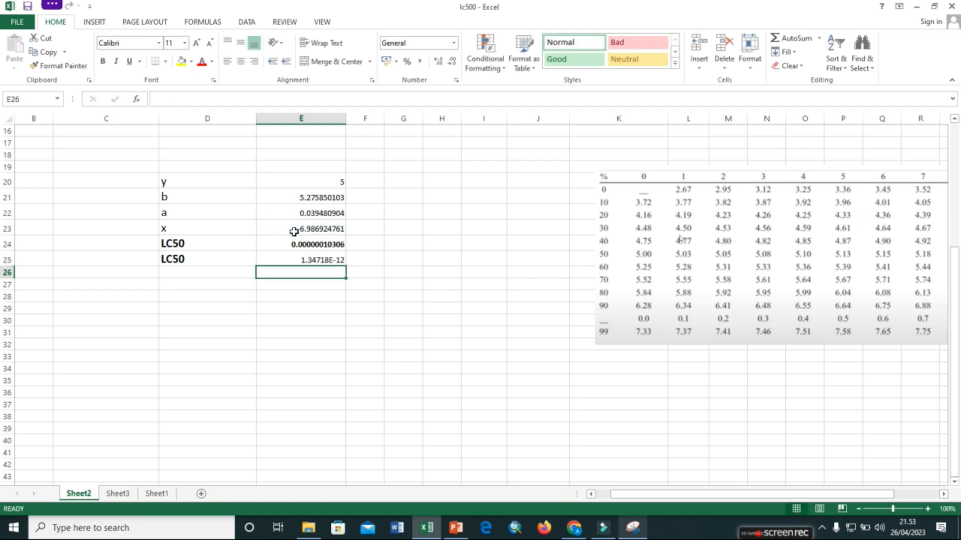
Step: Replace the formula in E25 with the value 1.47
click(299, 260)
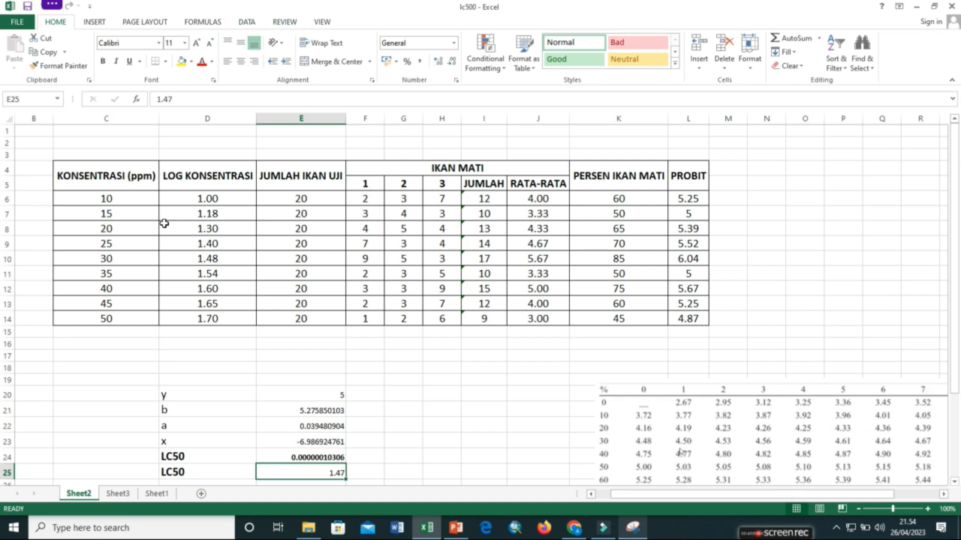
Step: Set up a Data Analysis regression with the probit values L6:L14 as Y range and the log concentrations D6:D14 as X range
click(247, 22)
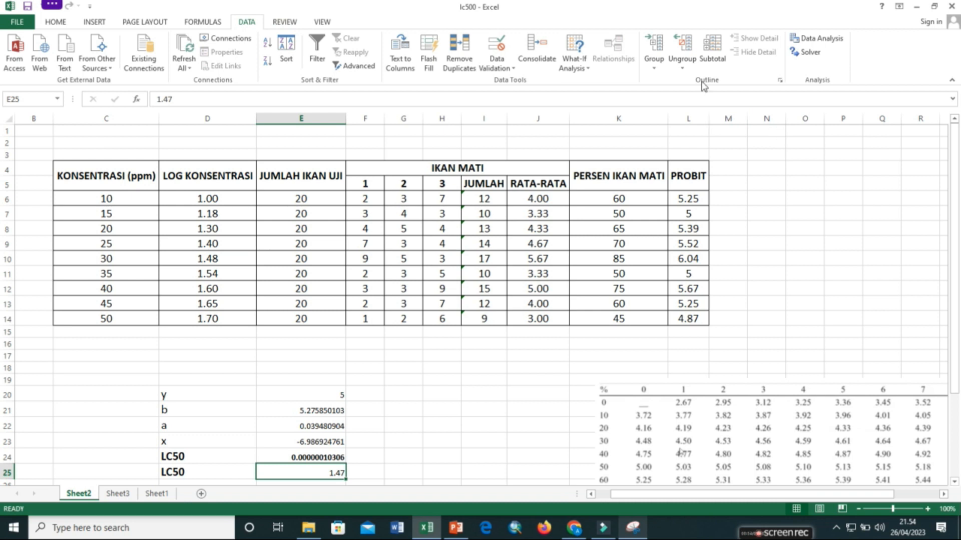
click(819, 44)
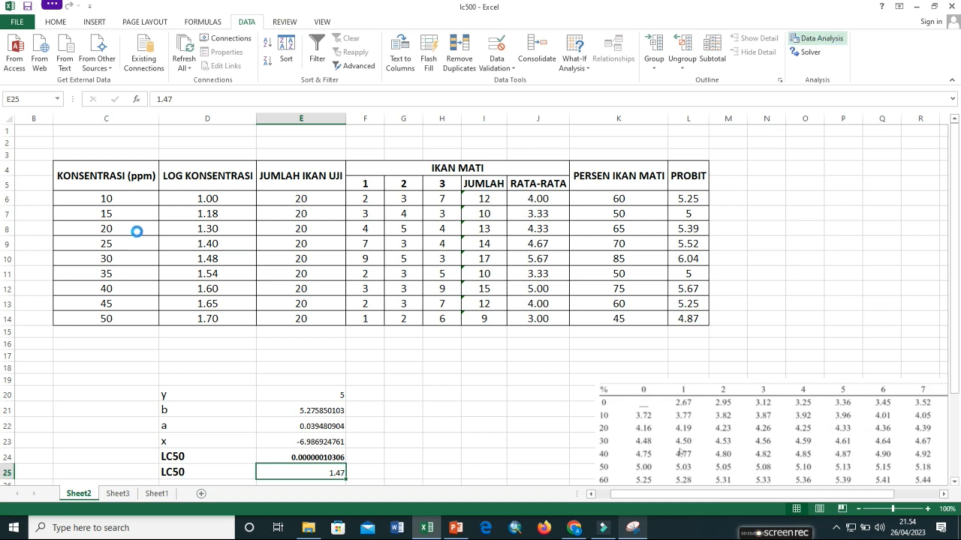
scroll(365, 239, down, 1)
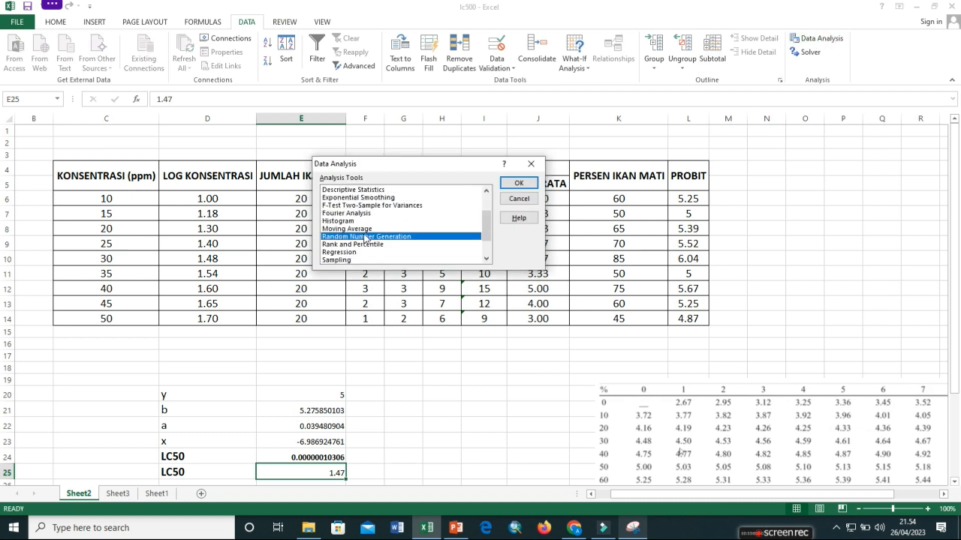
click(346, 252)
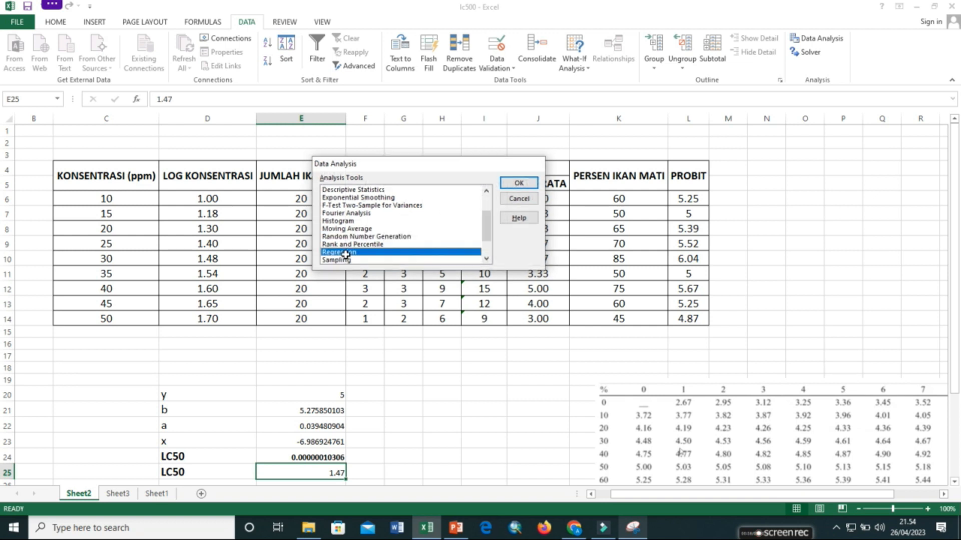
double_click(345, 253)
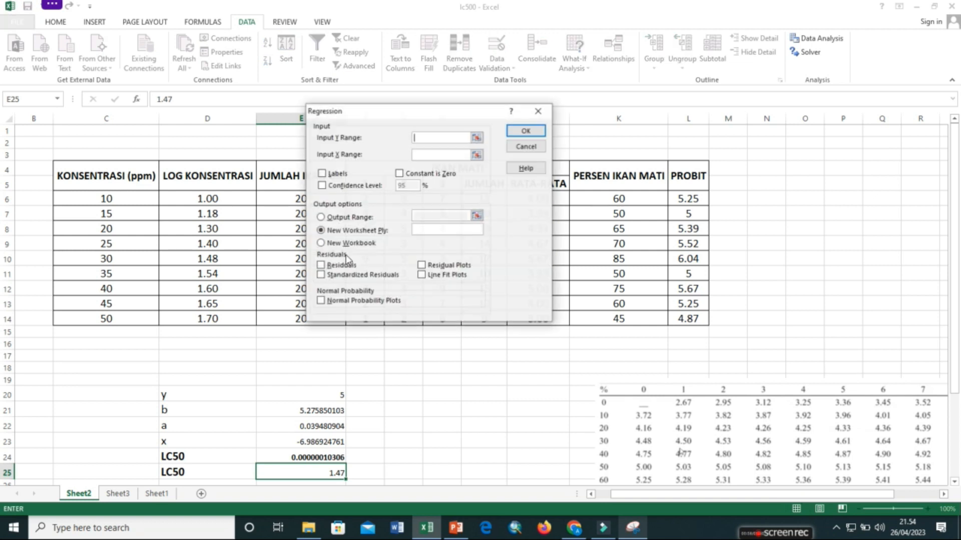
click(477, 138)
drag(683, 199, 695, 315)
click(544, 126)
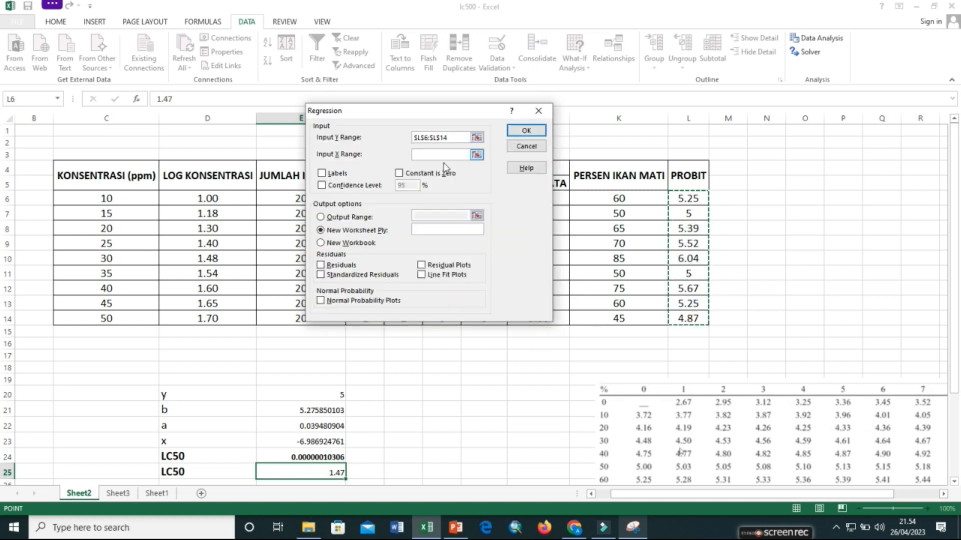
click(477, 155)
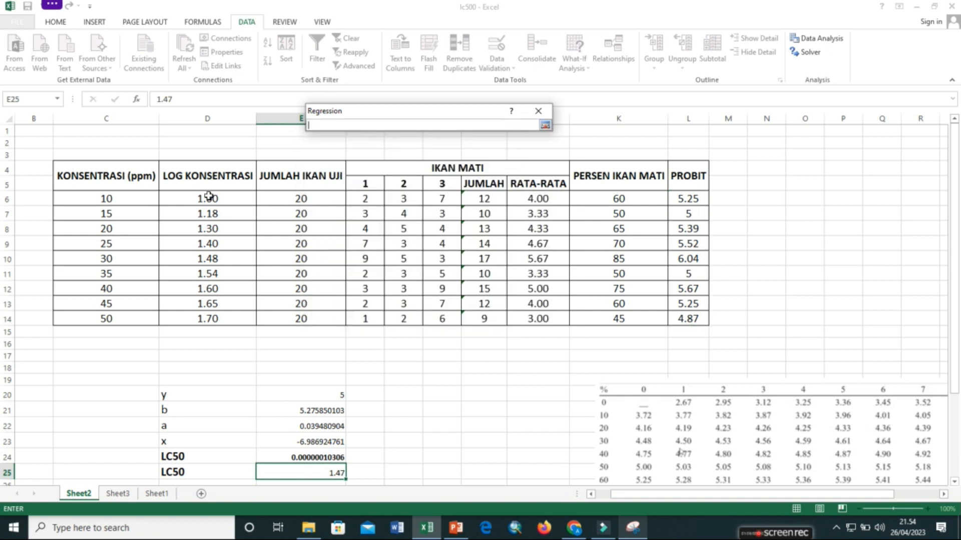
drag(208, 196, 205, 313)
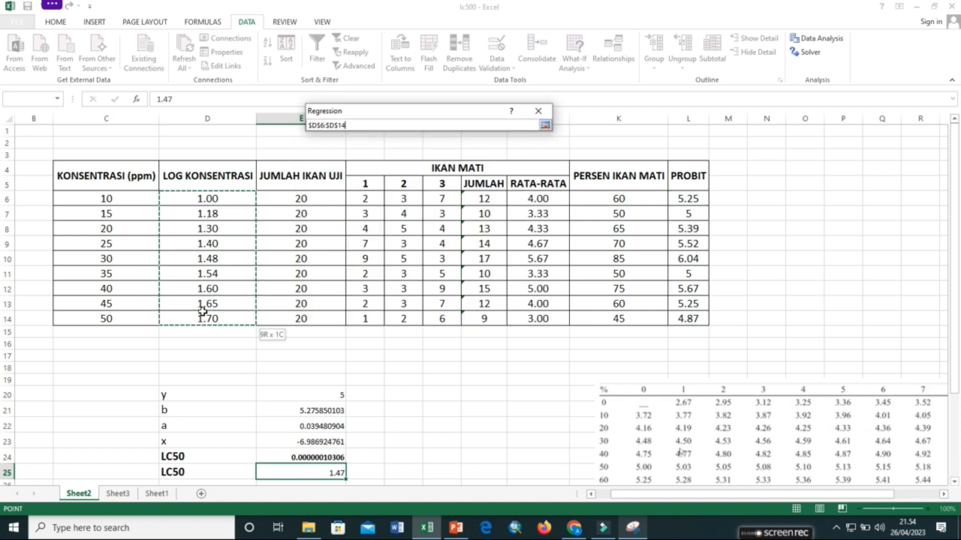
click(545, 125)
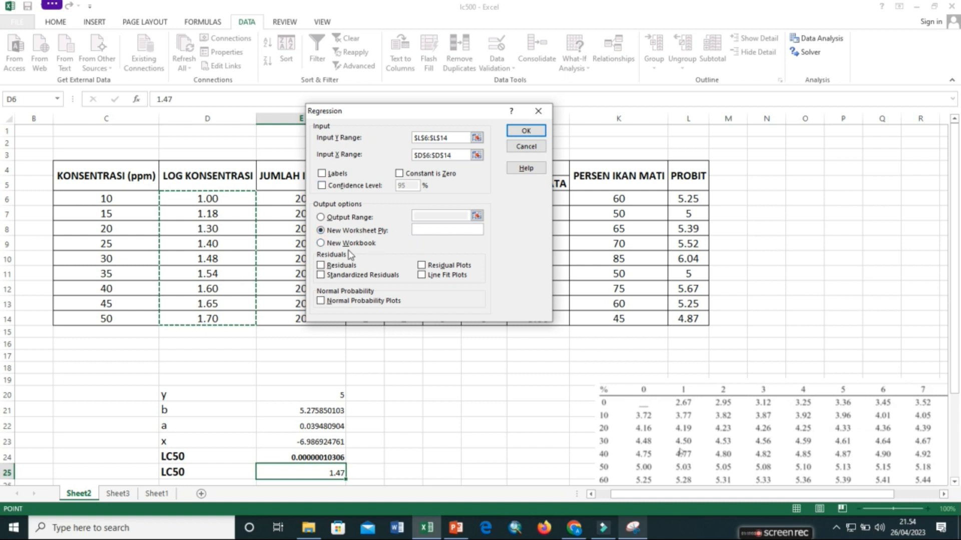
Step: Run the regression with its output range at D30, including residual plots and normal probability plots
click(321, 217)
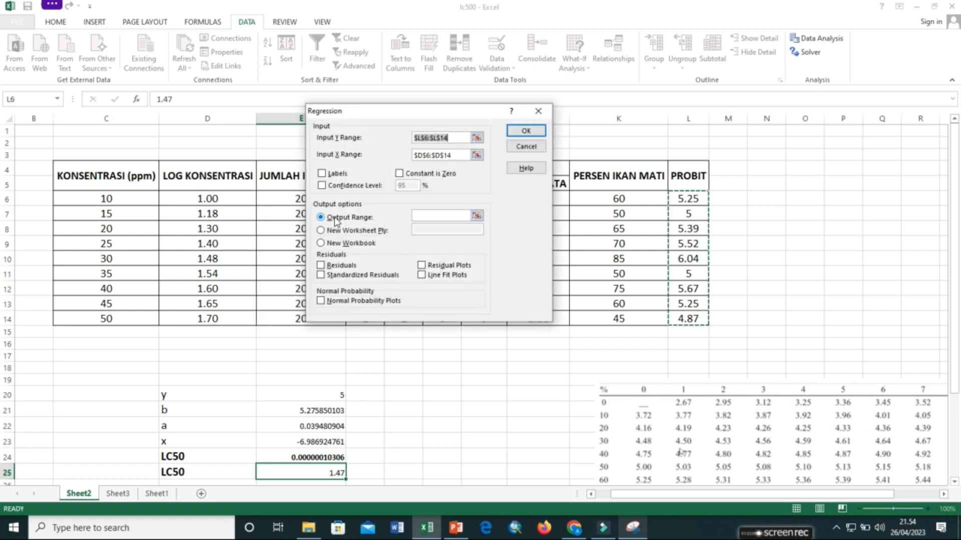
click(476, 216)
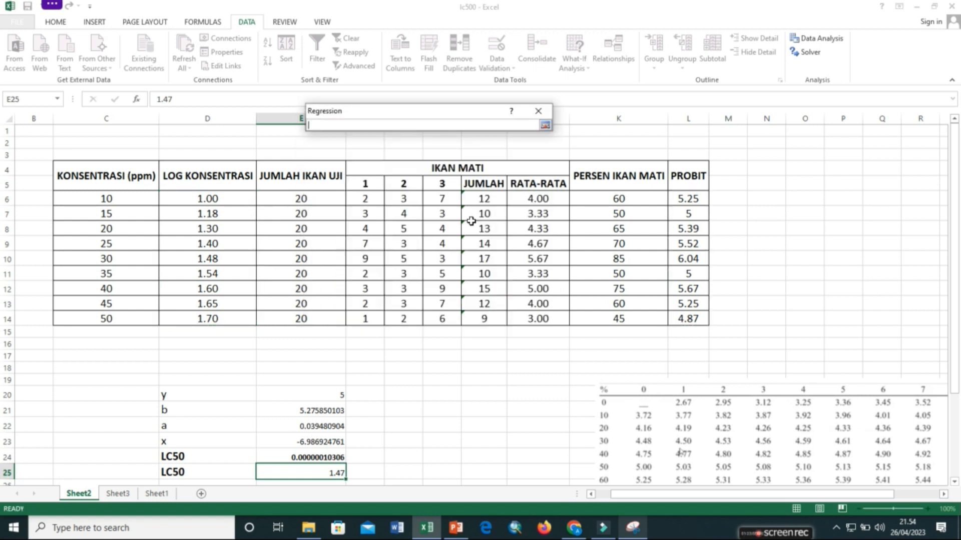
scroll(159, 369, down, 4)
click(170, 360)
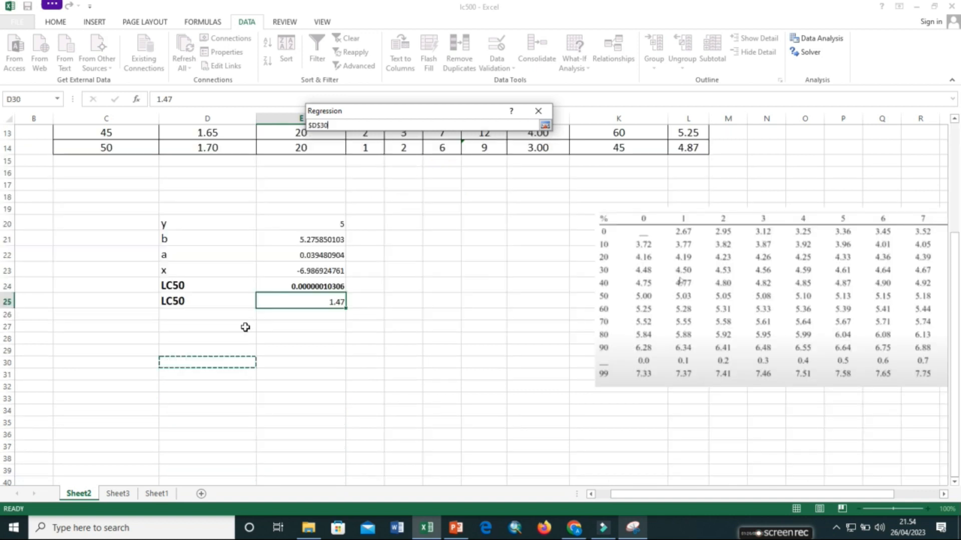
click(545, 125)
click(443, 265)
click(361, 301)
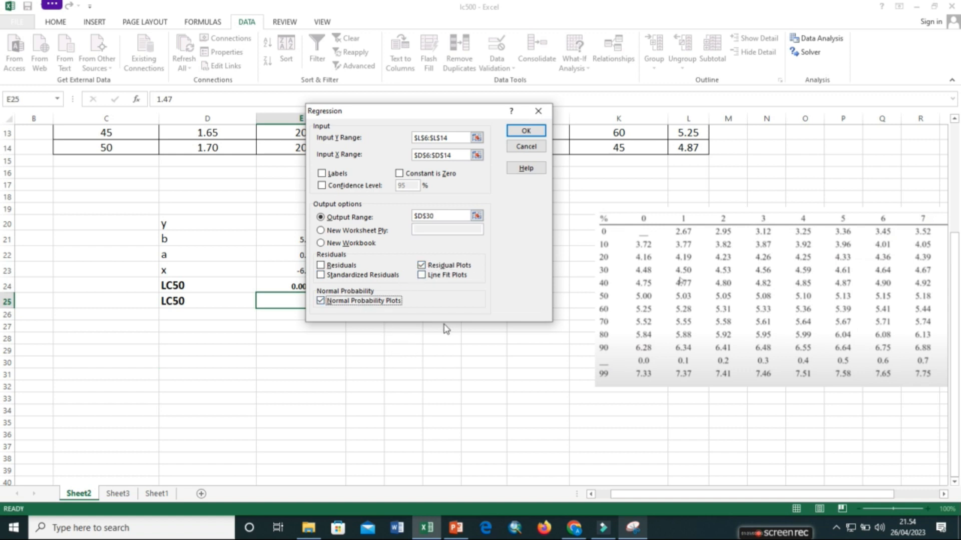
click(528, 134)
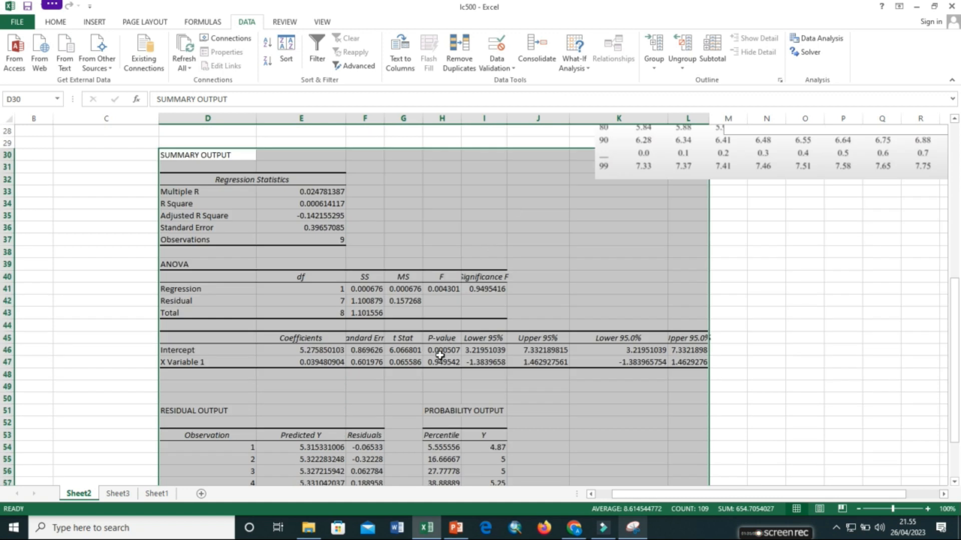
Step: Copy the intercept and X Variable 1 coefficients from E46:E47 to G21:G22 beside the b and a values
click(335, 365)
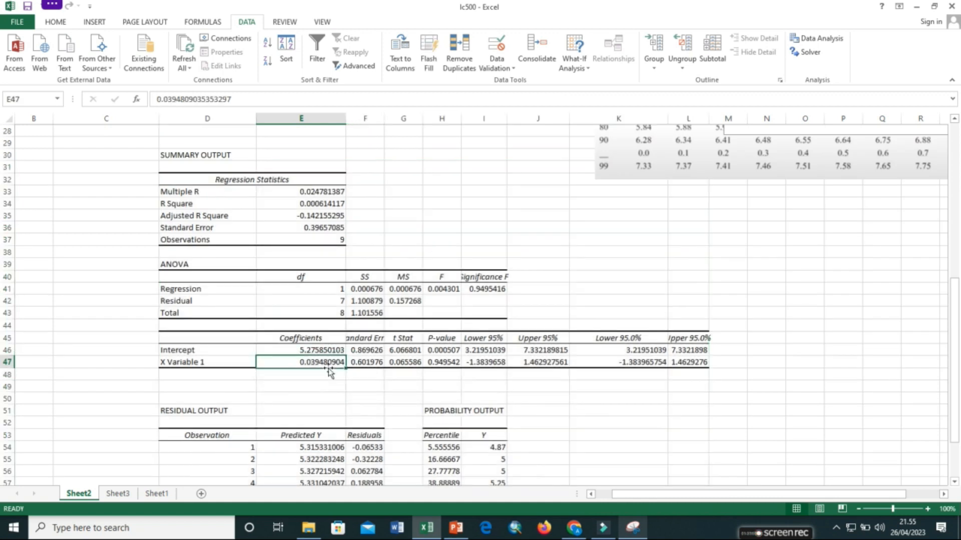
click(289, 351)
drag(289, 350, 289, 361)
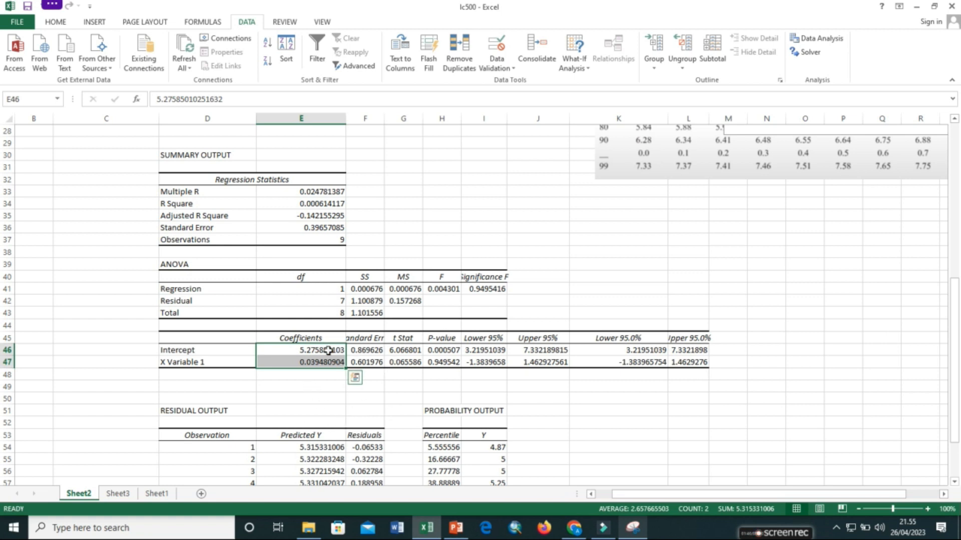
scroll(328, 324, down, 2)
click(322, 326)
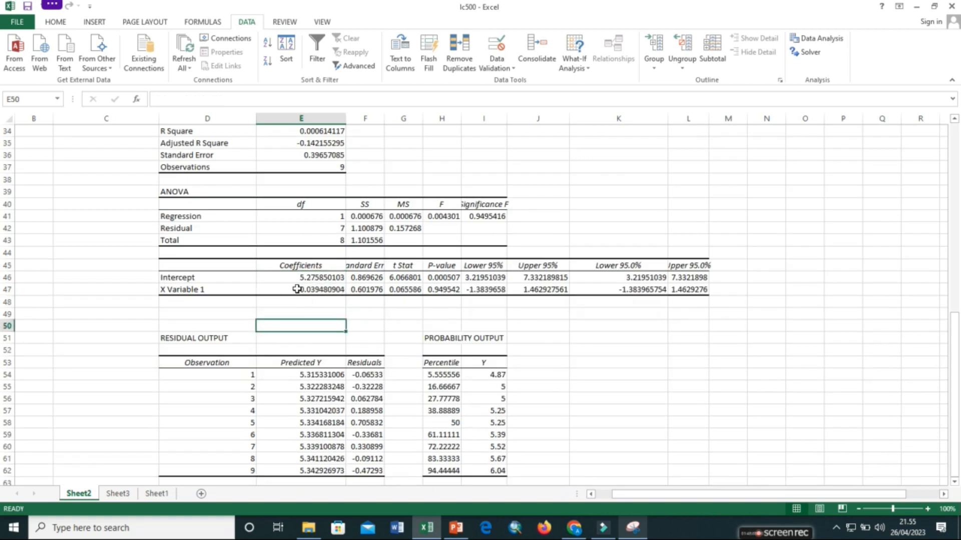
click(293, 280)
drag(293, 279, 297, 289)
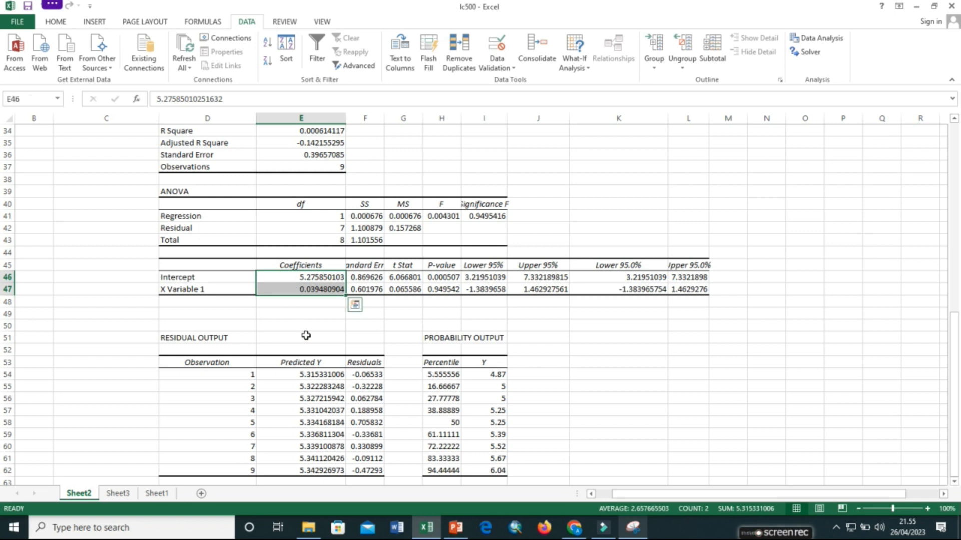
key(ctrl+c)
scroll(356, 304, up, 6)
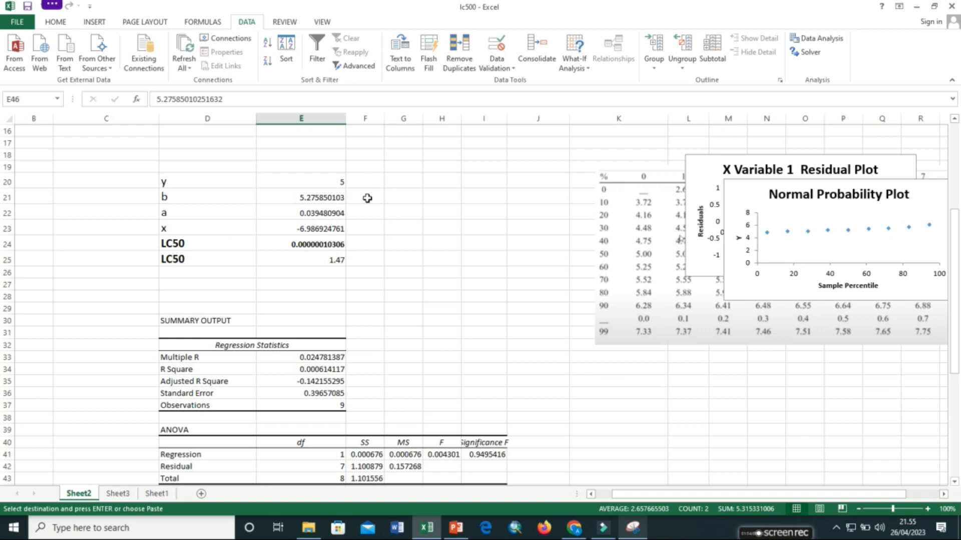
click(395, 197)
key(Return)
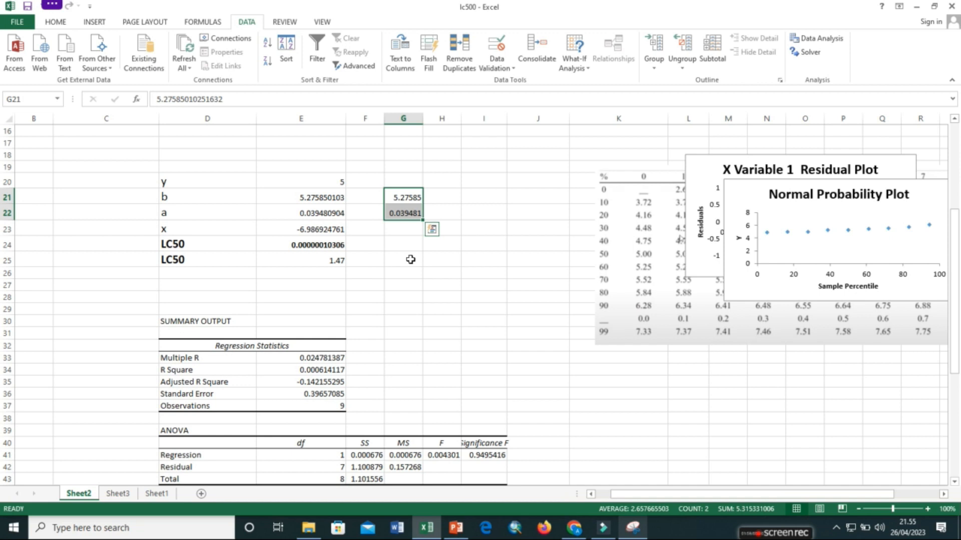
Step: Move the Normal Probability Plot chart beside the LC50 calculations, starting around F16
scroll(410, 259, down, 4)
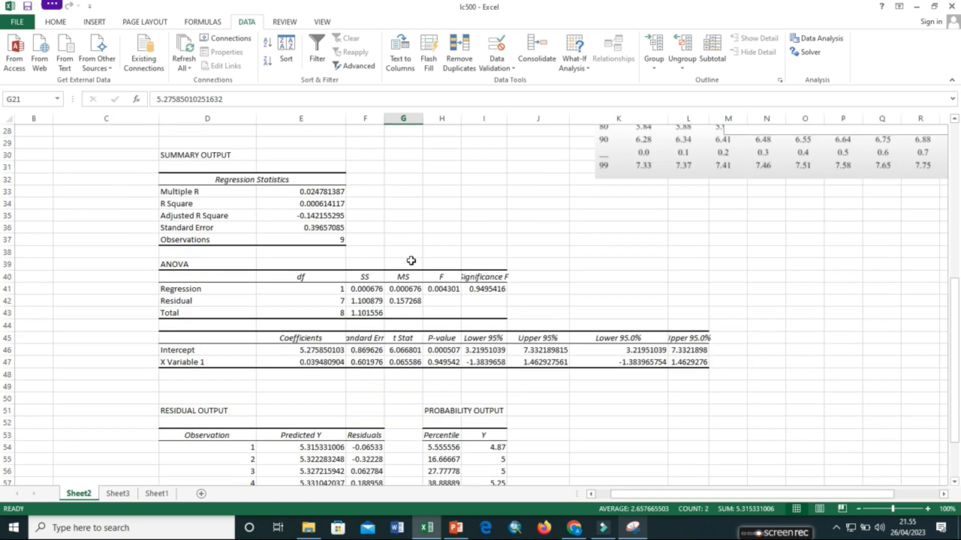
click(168, 352)
scroll(348, 303, up, 3)
scroll(363, 283, up, 2)
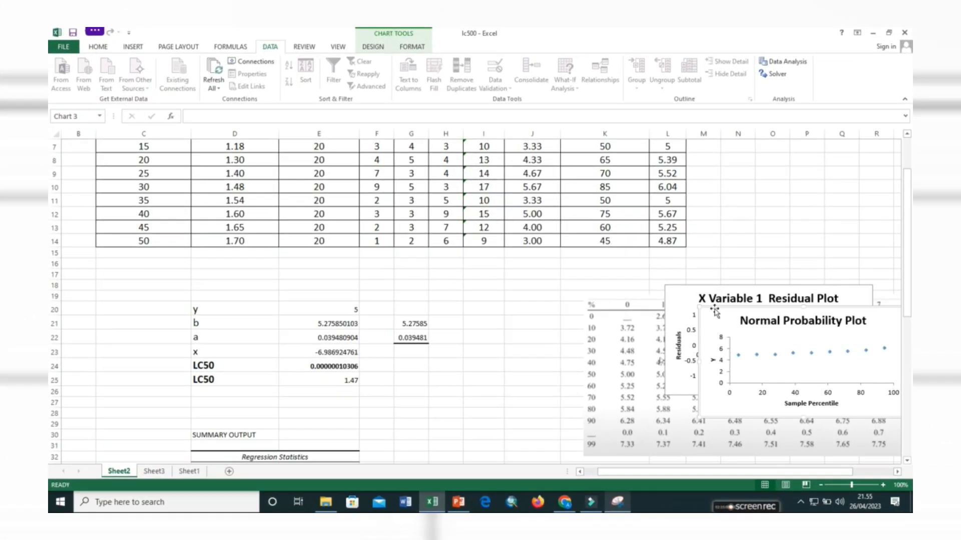
drag(646, 301, 406, 269)
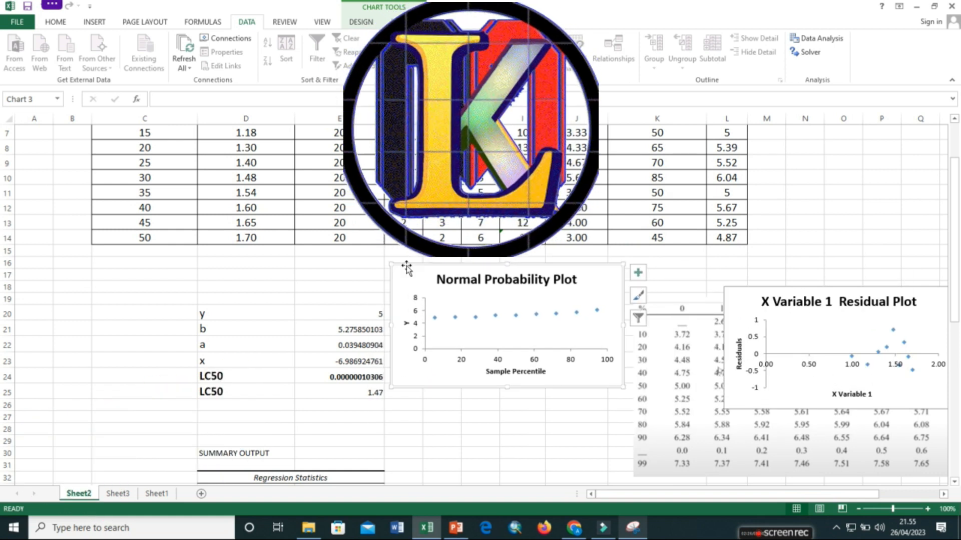
Step: Add a linear trendline to the data series in the Normal Probability Plot
scroll(406, 269, down, 2)
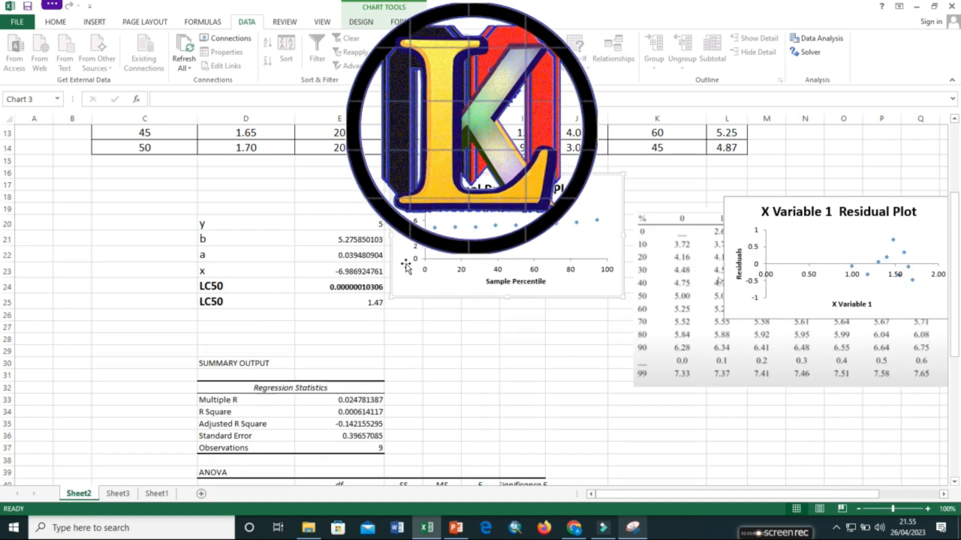
click(434, 229)
right_click(434, 228)
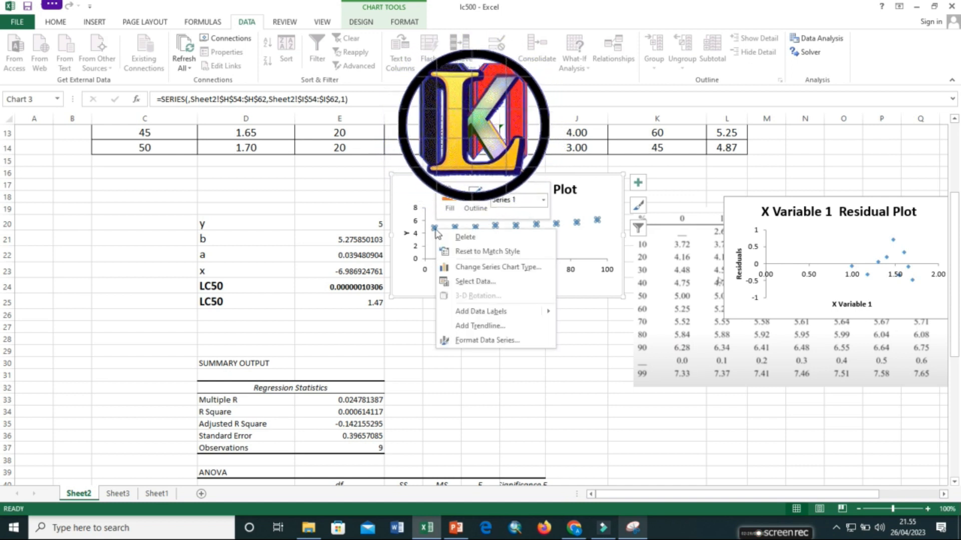
click(502, 329)
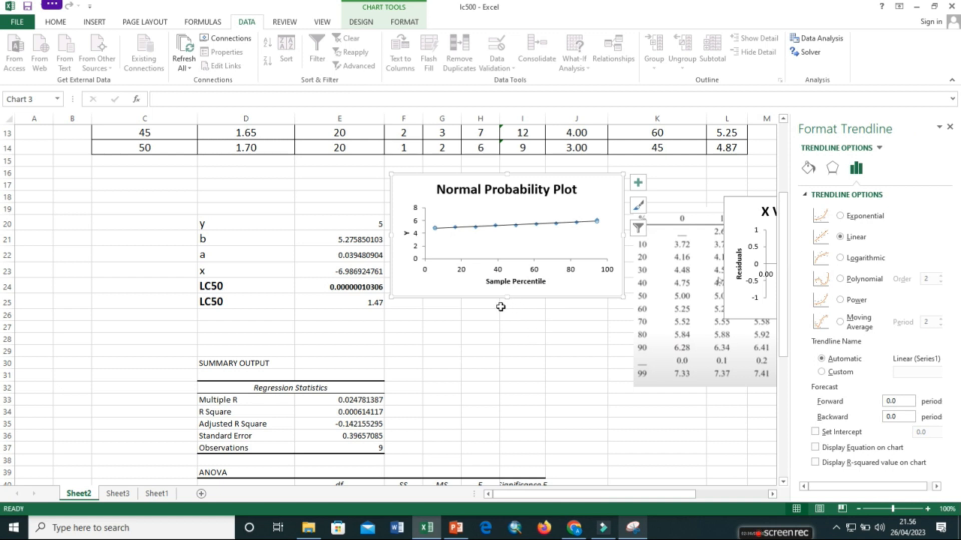
Step: Change the vertical axis title of the Normal Probability Plot to PROBIT
click(406, 234)
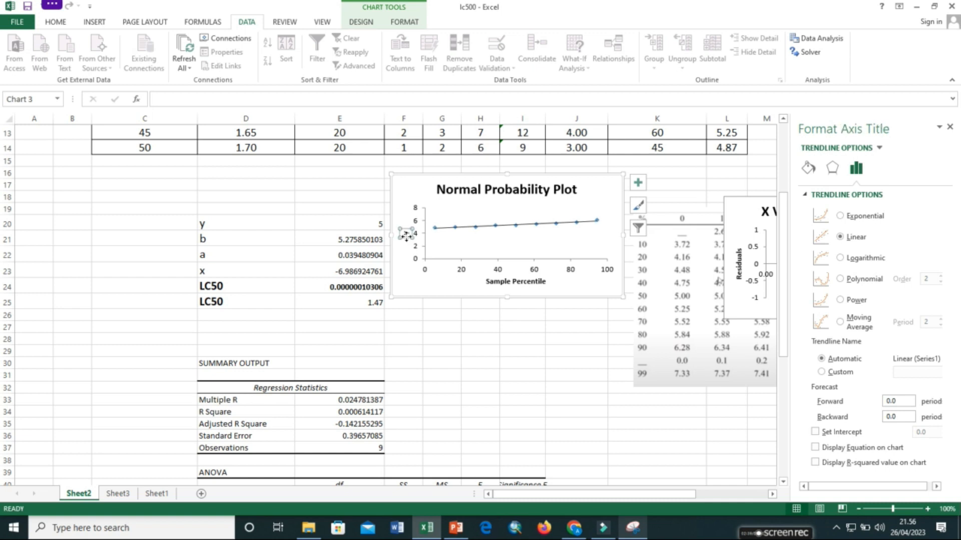
click(407, 234)
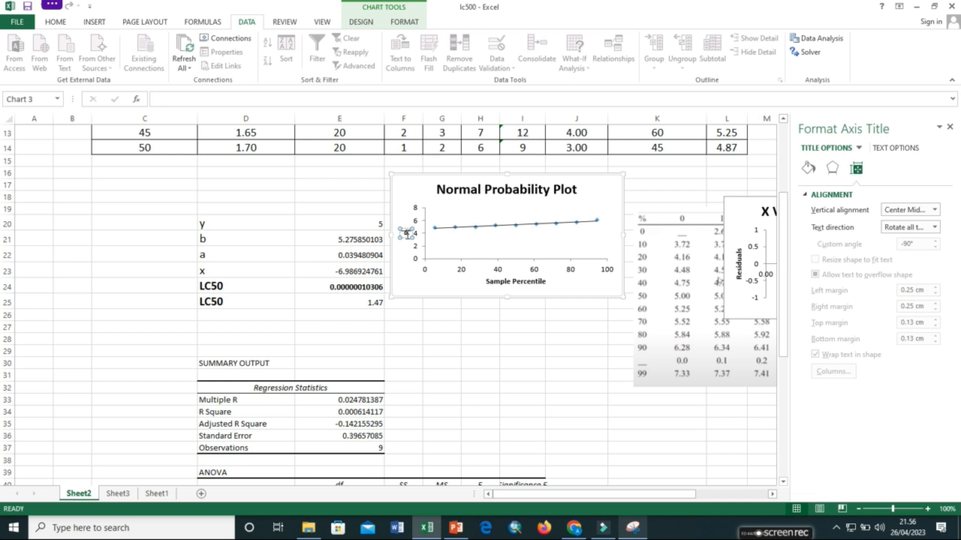
text(PROBIT)
Step: Change the horizontal axis title of the Normal Probability Plot to LOG KONSENTRASI
click(495, 286)
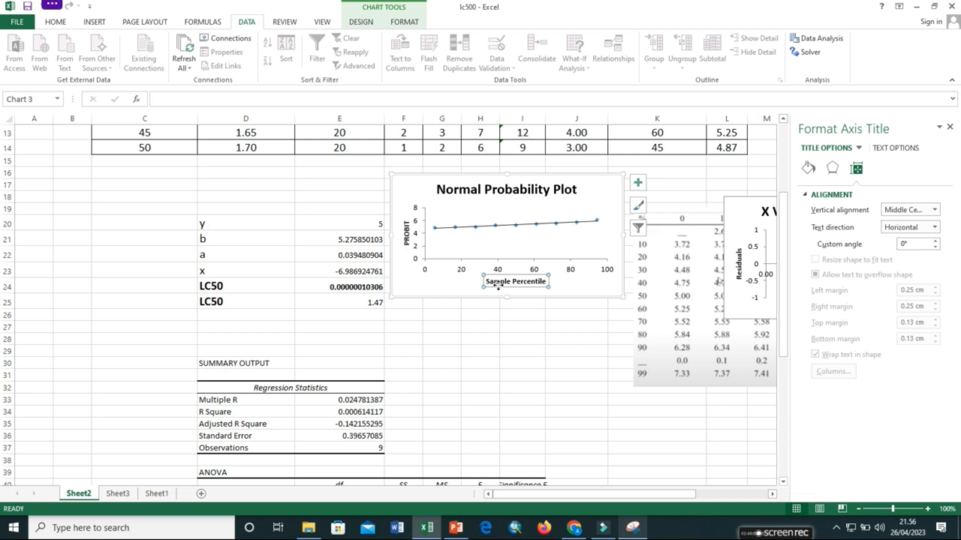
click(502, 282)
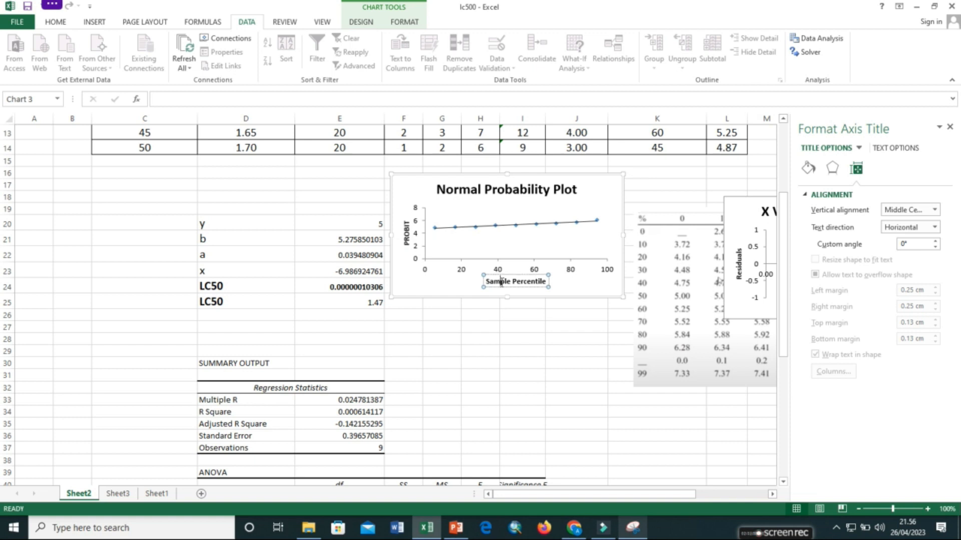
triple_click(502, 283)
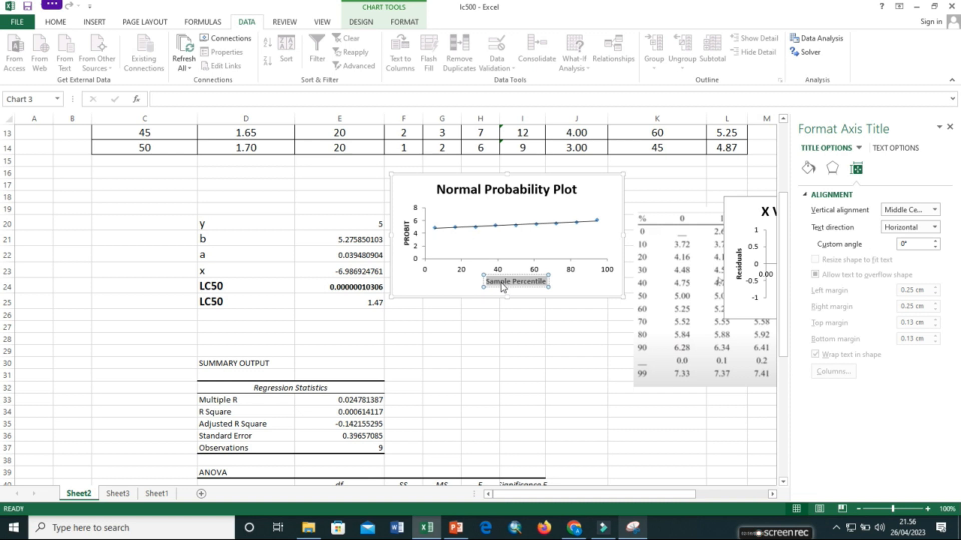
text(LOG K)
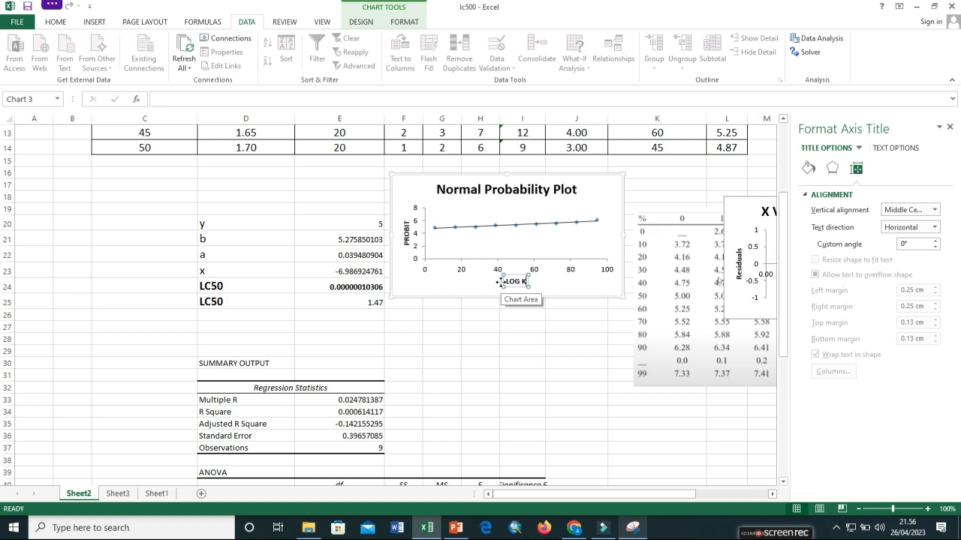
text(ONSENT)
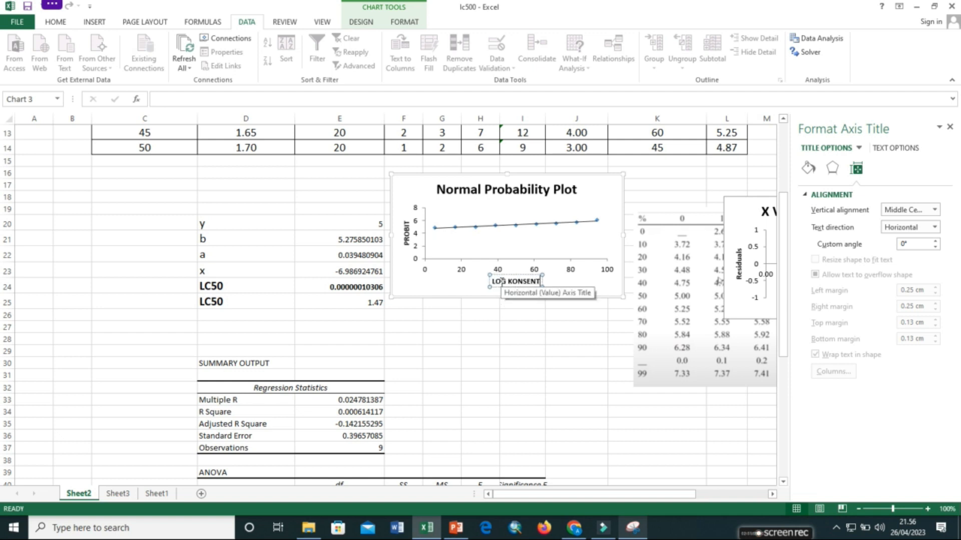
text(RASI)
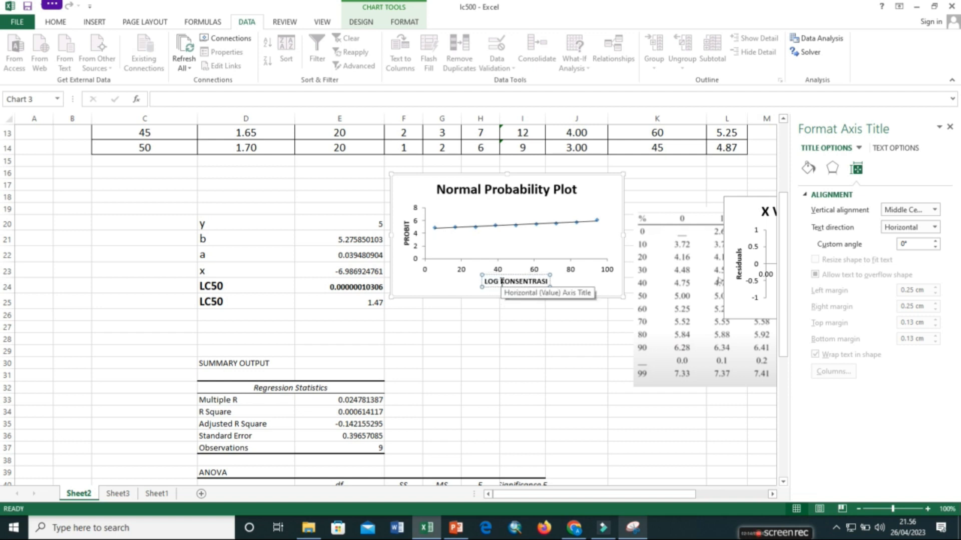
click(508, 350)
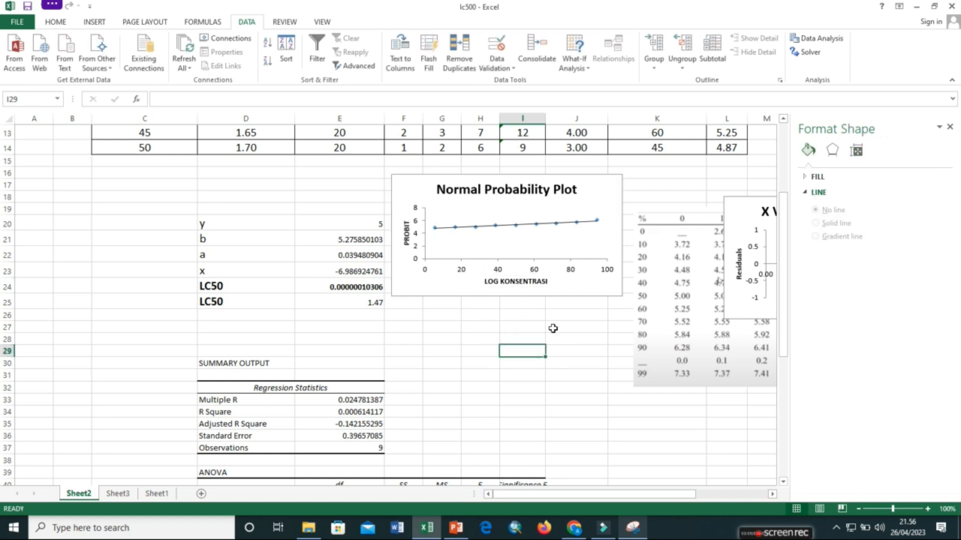
click(533, 294)
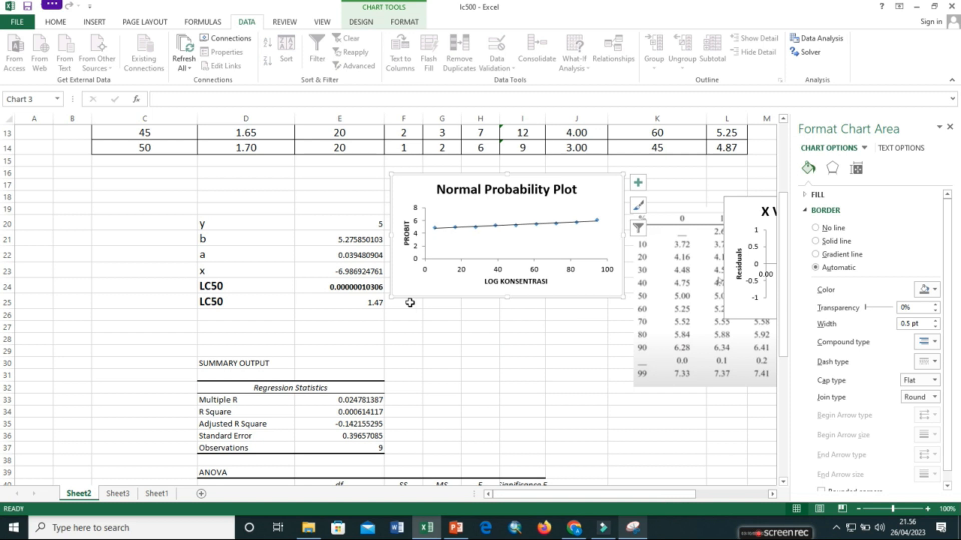